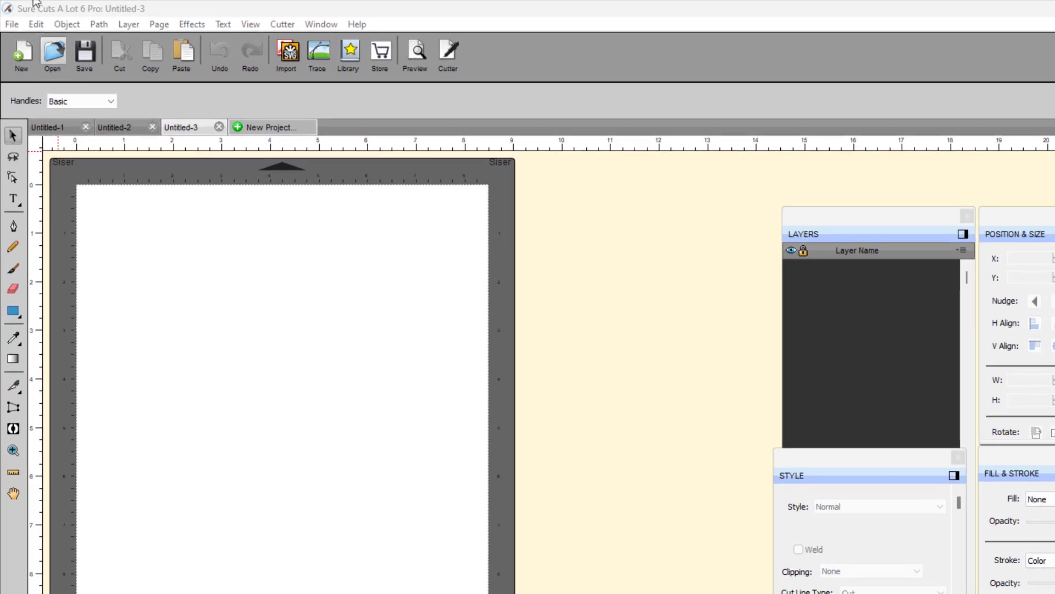
Step: Place the HC Scan.jpg image from the Desktop and position it within the page at about X 0.239 in, Y 0.525 in
click(13, 24)
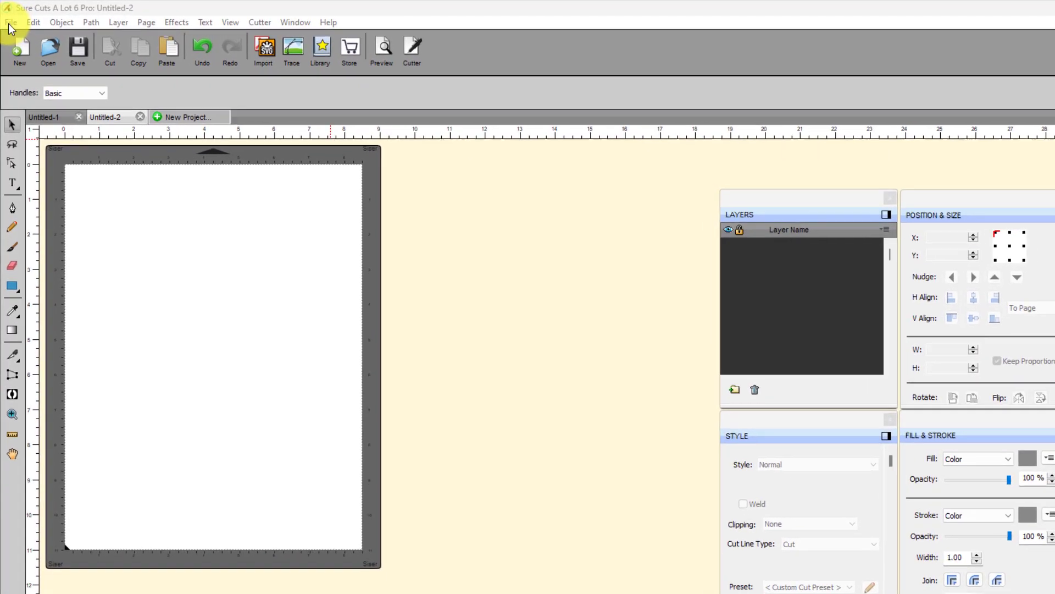
click(8, 23)
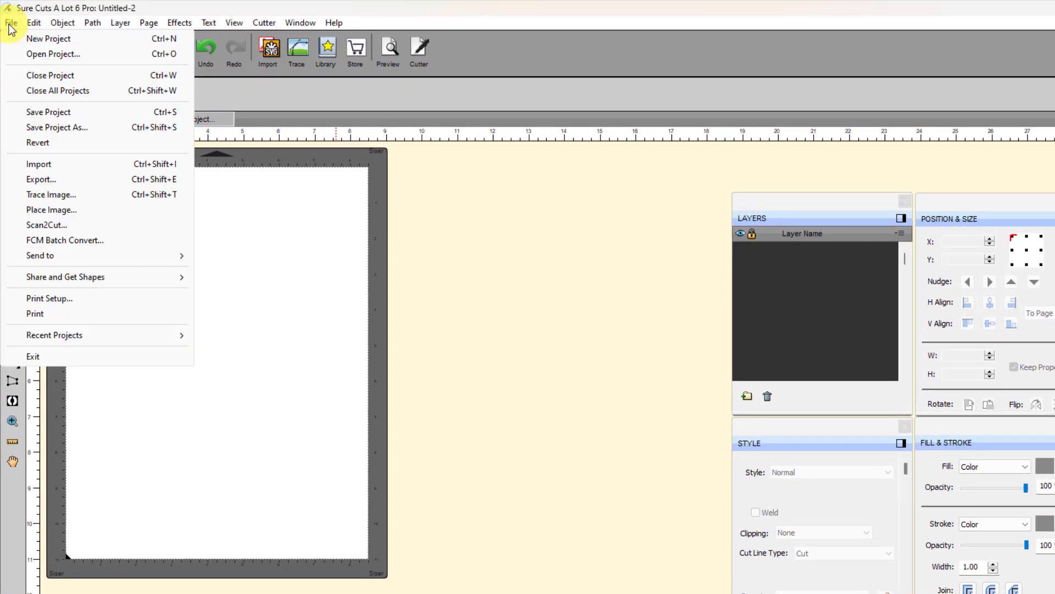
click(38, 210)
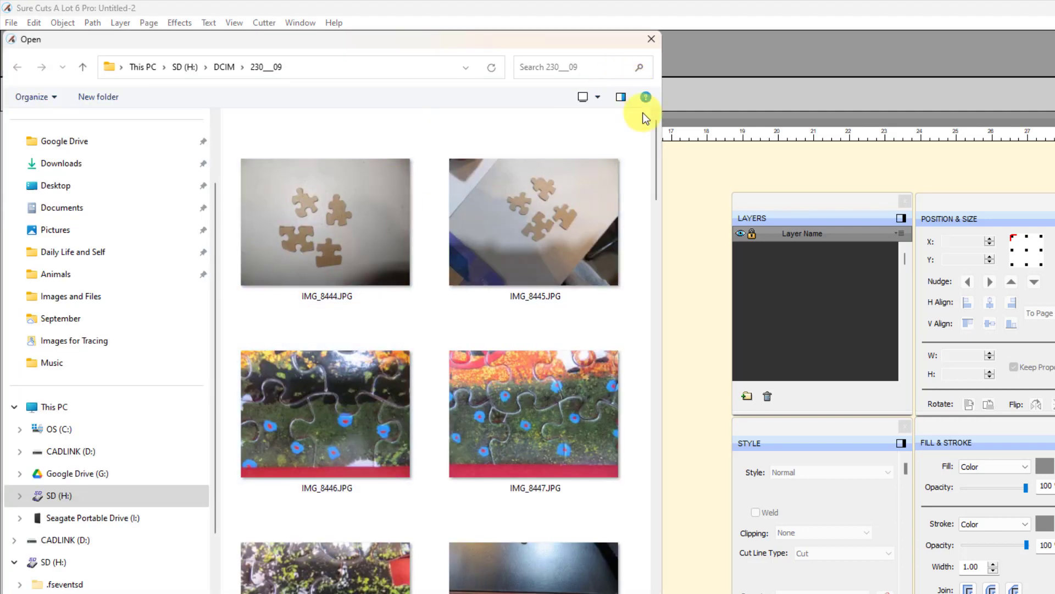
click(53, 187)
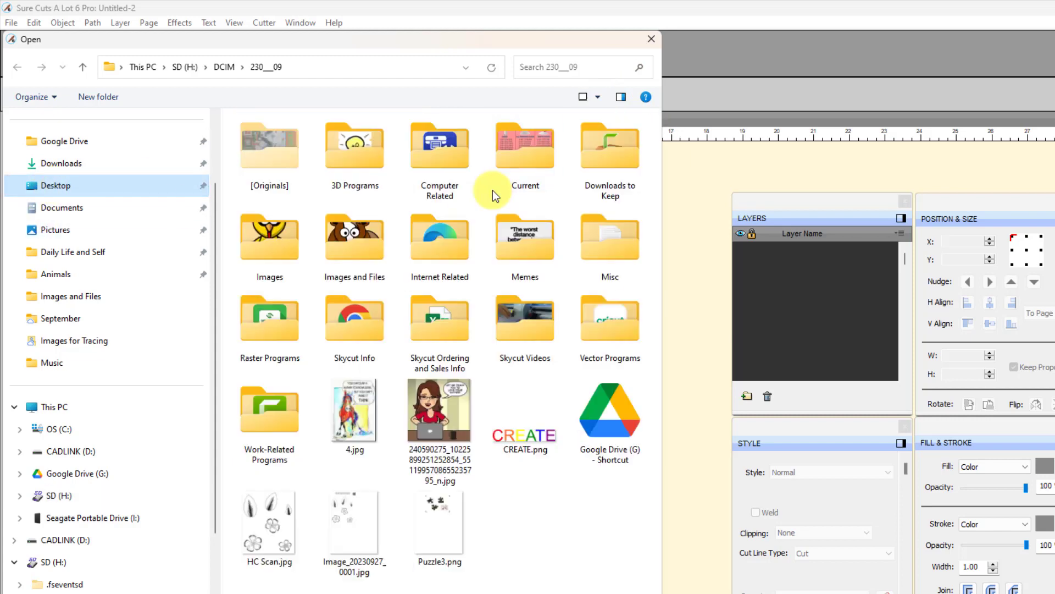
click(259, 508)
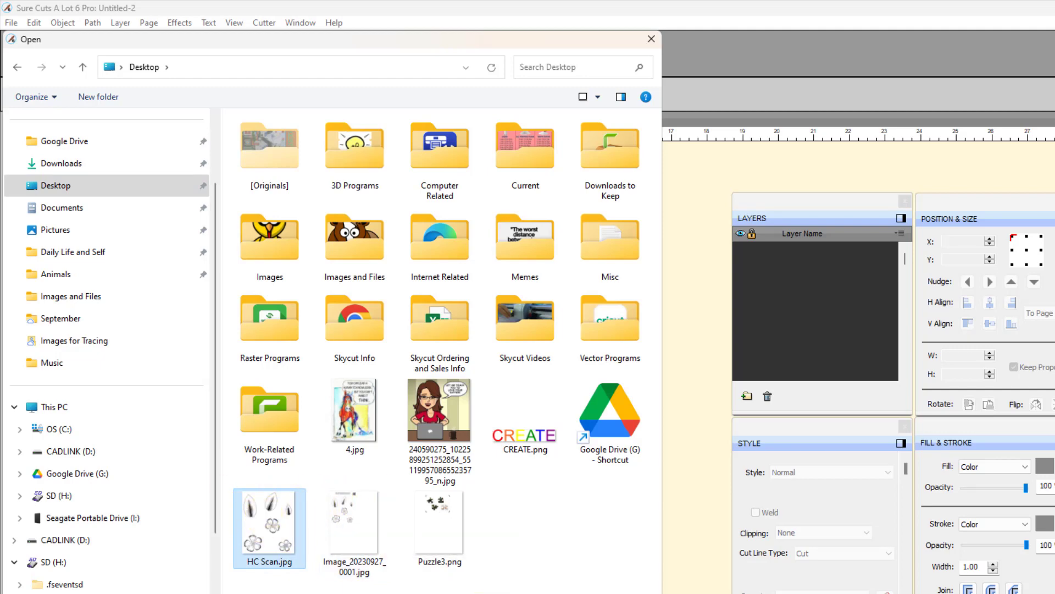
key(Return)
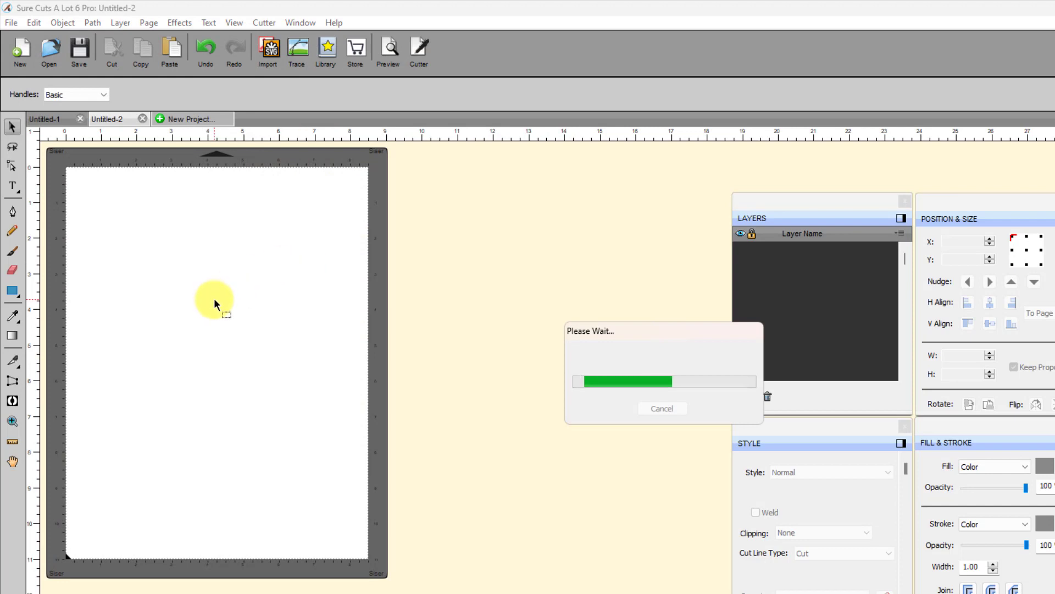
click(213, 301)
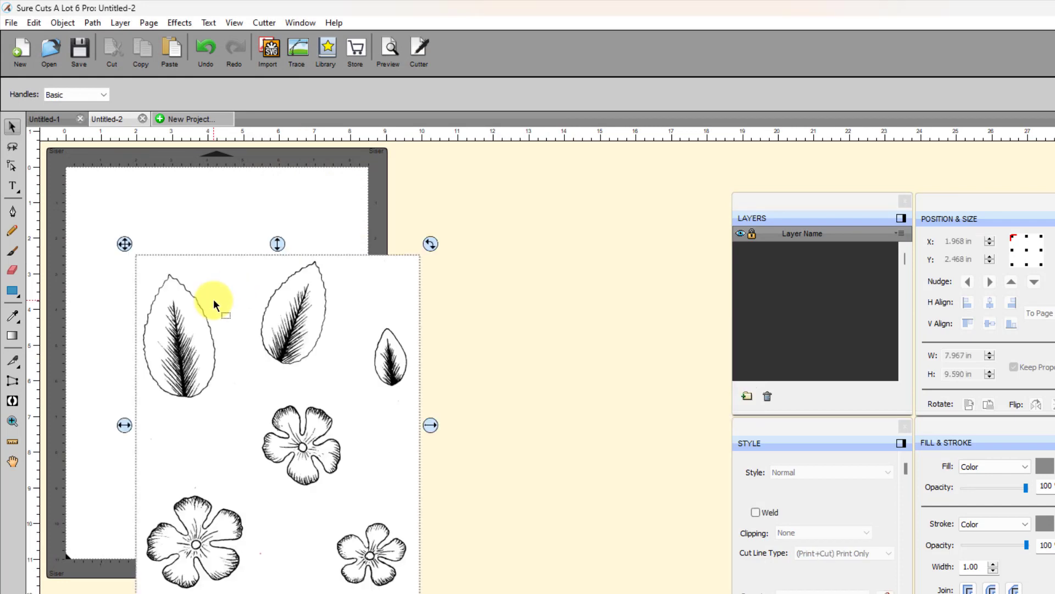
drag(180, 337, 119, 267)
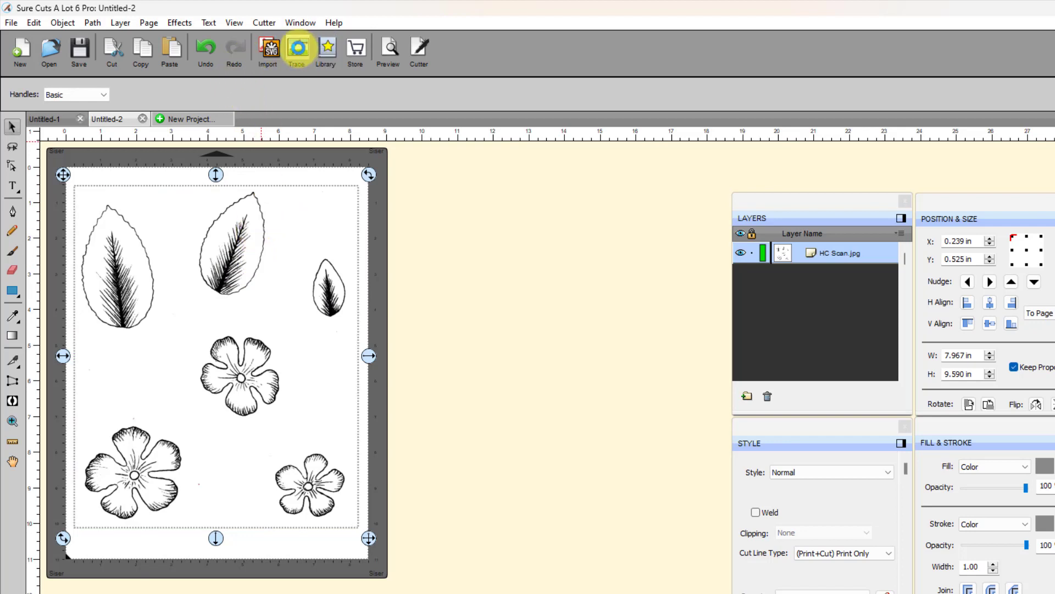
Step: Start Trace Image on the selected scan and enlarge its dialog for a bigger trace preview
click(298, 48)
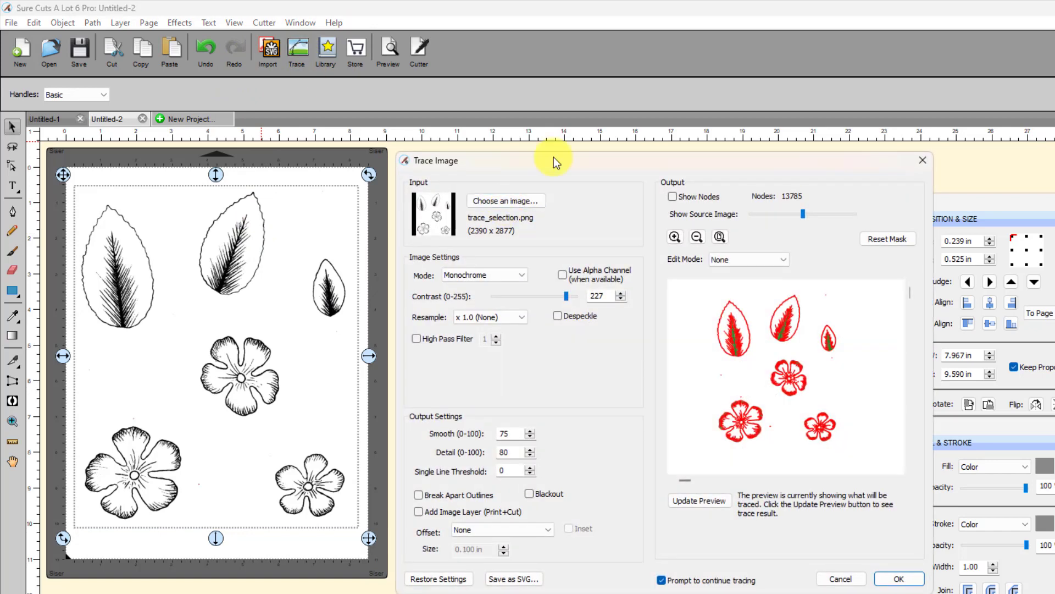
drag(603, 165, 426, 95)
drag(321, 56, 290, 24)
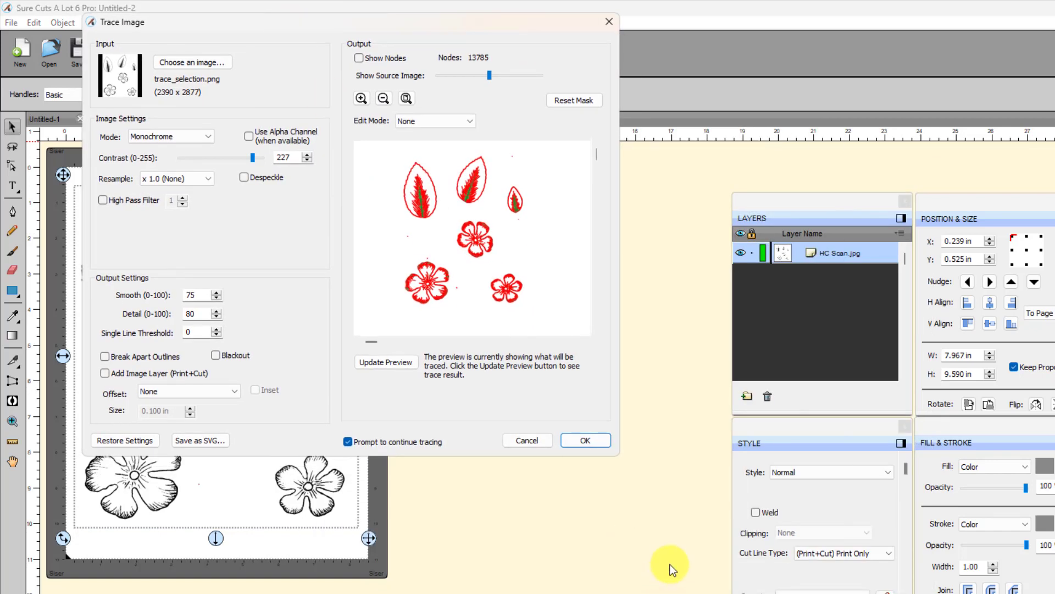
mouse_move(613, 456)
mouse_down()
mouse_move(694, 561)
mouse_move(917, 593)
mouse_up()
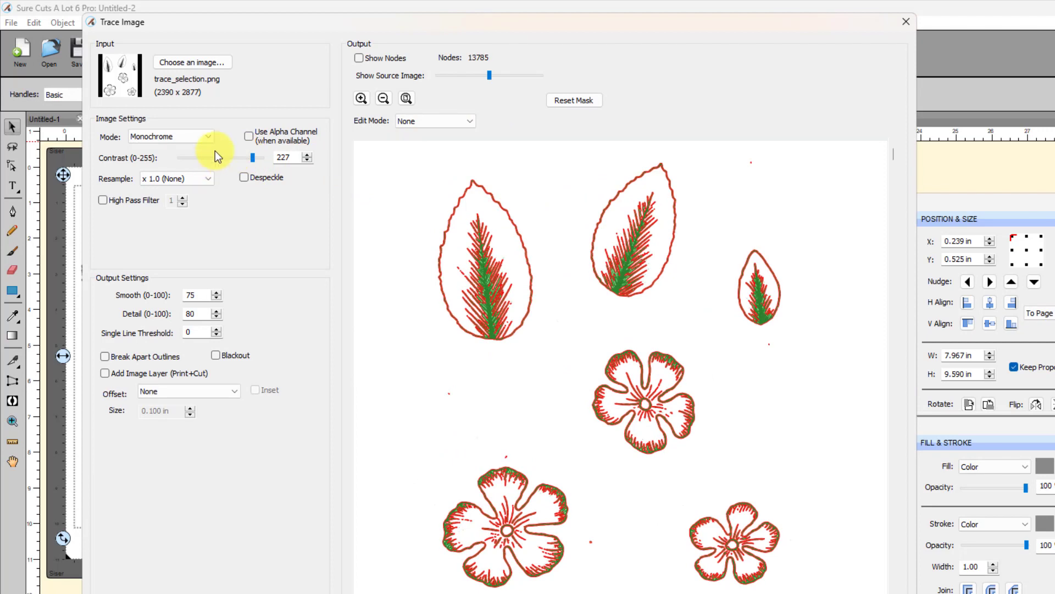
Step: Lower the trace contrast to 129 and vary the source image visibility to compare the outlines with the scan
drag(249, 158, 224, 156)
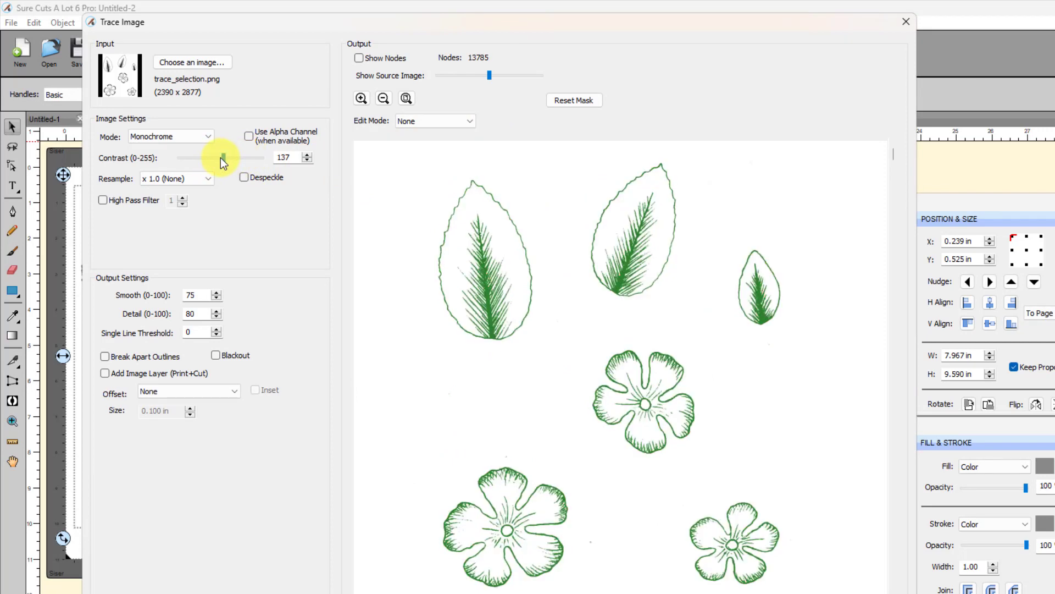
drag(217, 159, 220, 159)
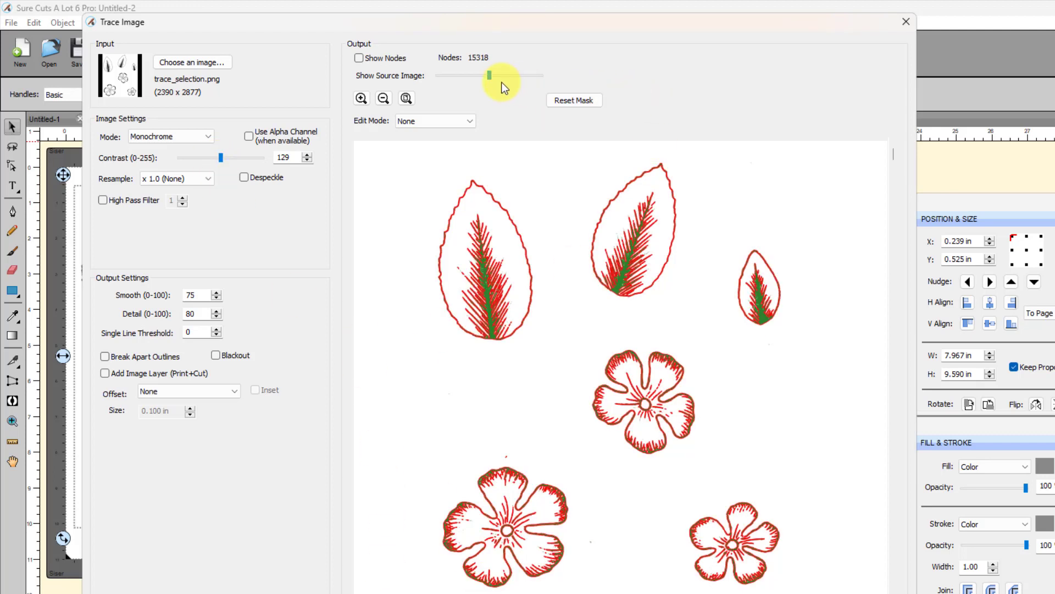
drag(487, 77, 423, 78)
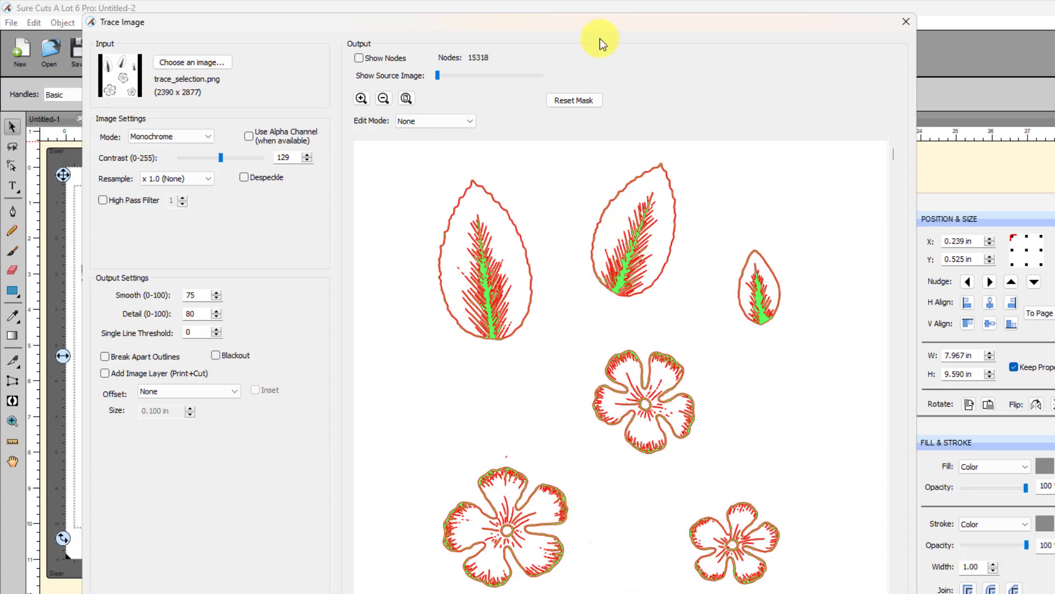
drag(436, 77, 559, 82)
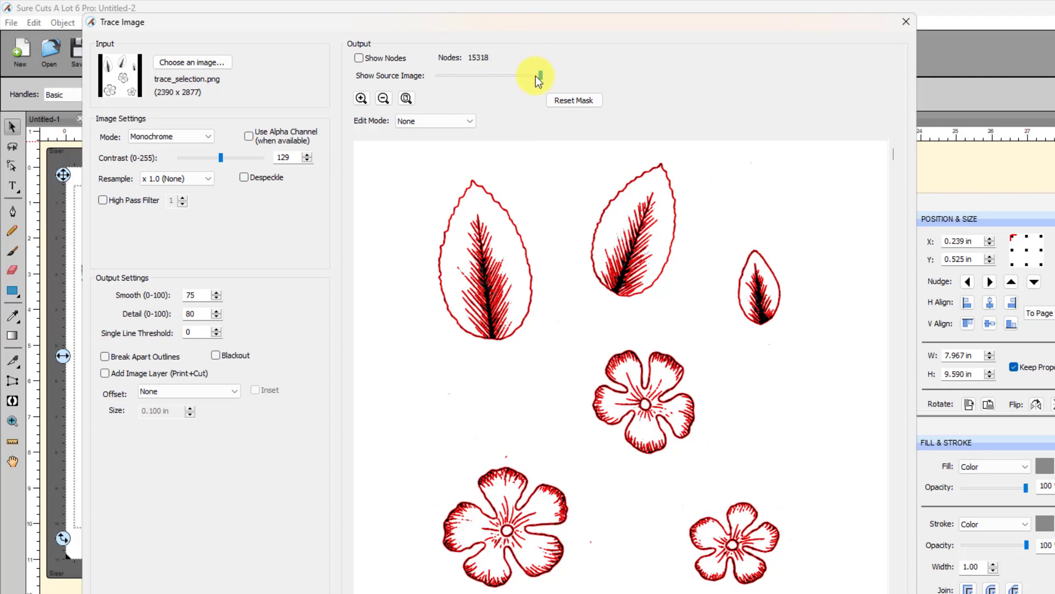
drag(520, 75, 478, 76)
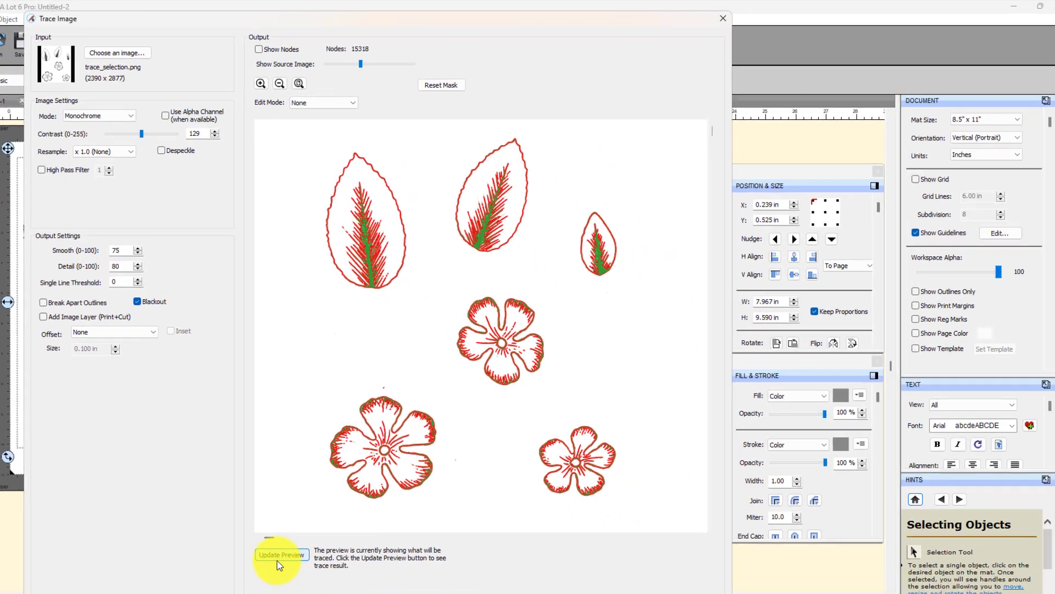
Step: Update the trace preview with Blackout enabled, then again with the contrast raised to 184
click(258, 543)
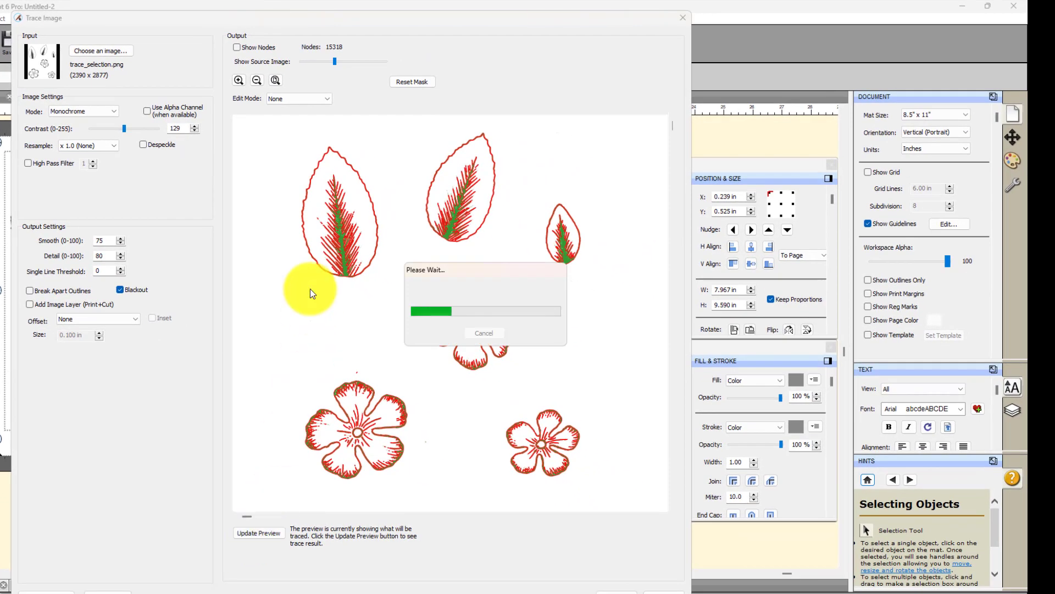
click(377, 270)
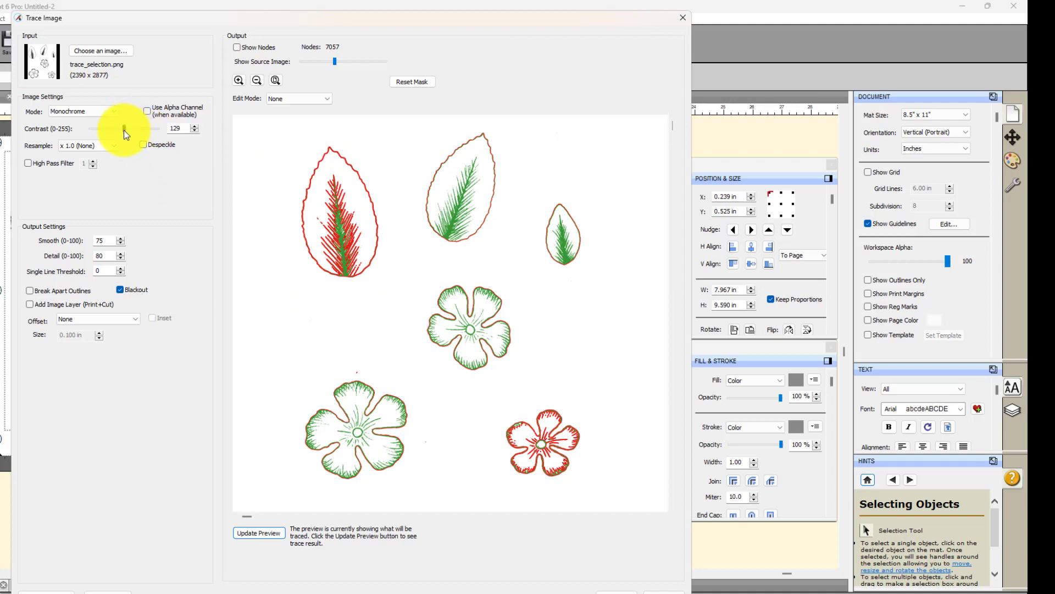
drag(124, 129, 138, 127)
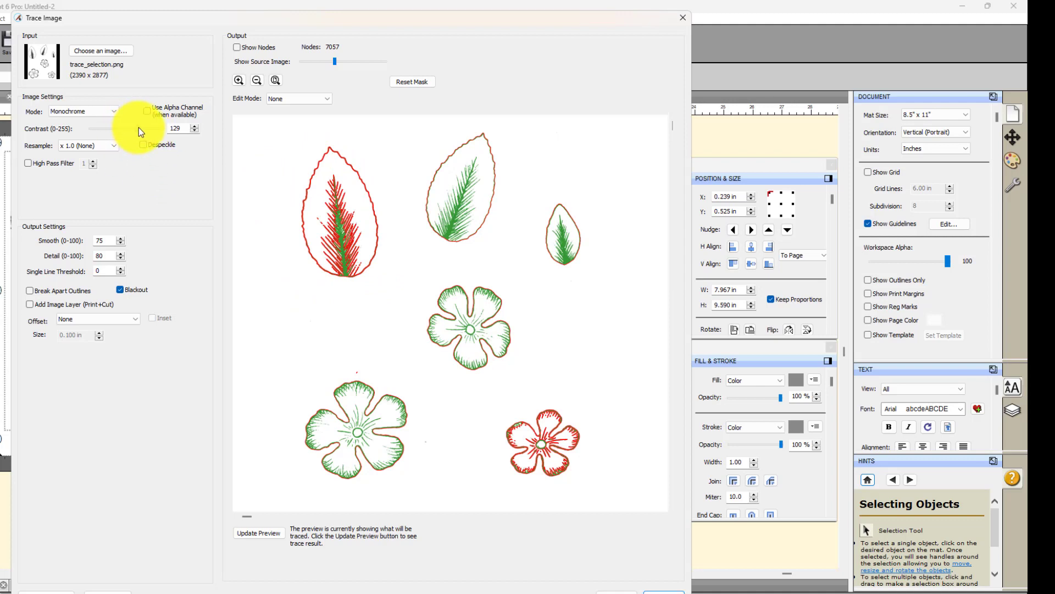
click(268, 531)
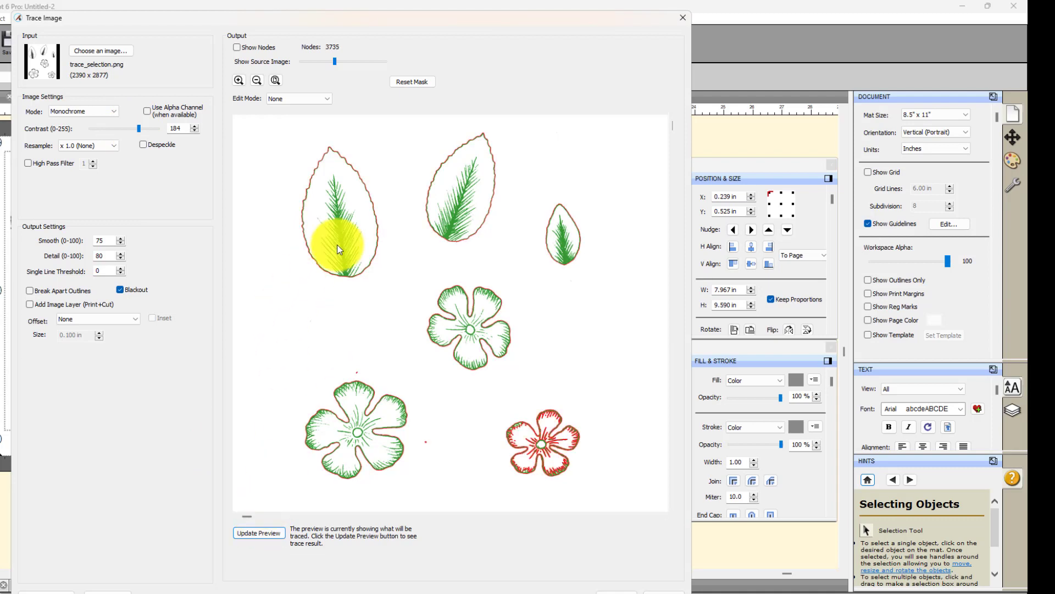
Step: With the source image at its faintest, enable Despeckle and set Detail to 40, refreshing the trace preview
drag(333, 58, 303, 59)
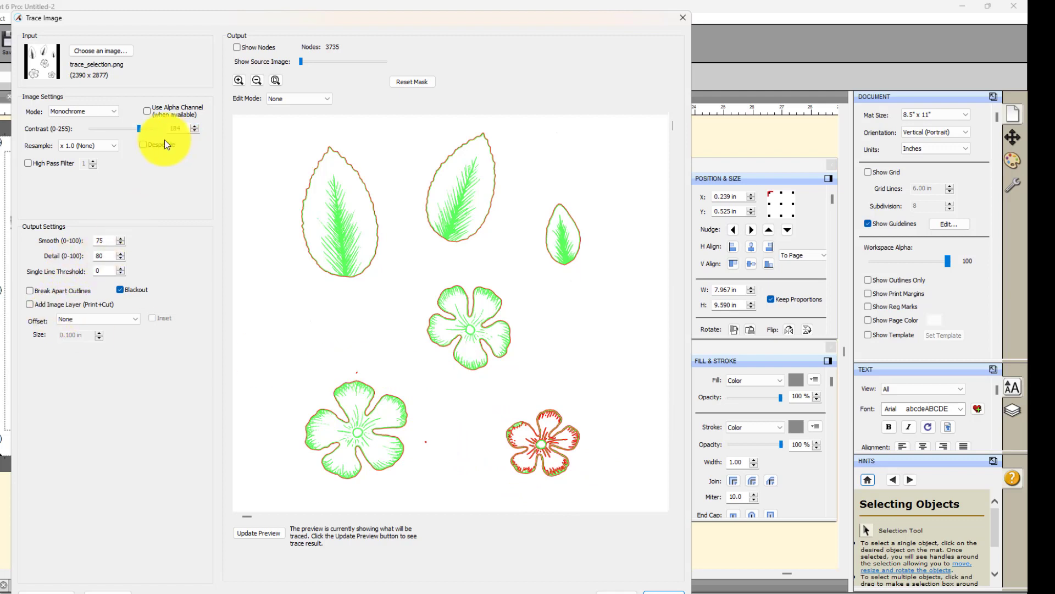
click(249, 533)
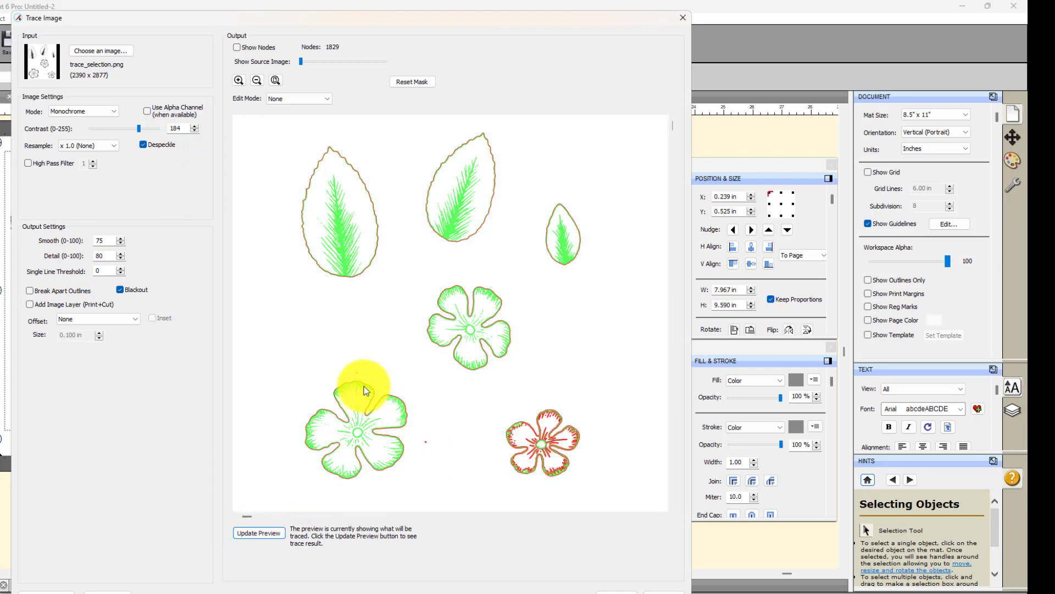
double_click(105, 256)
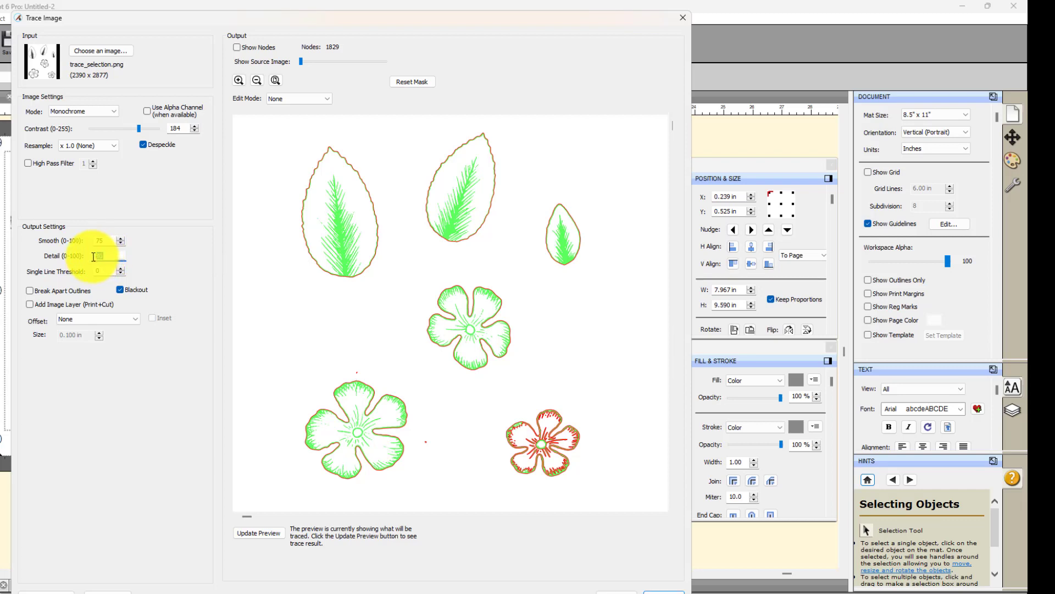
text(40)
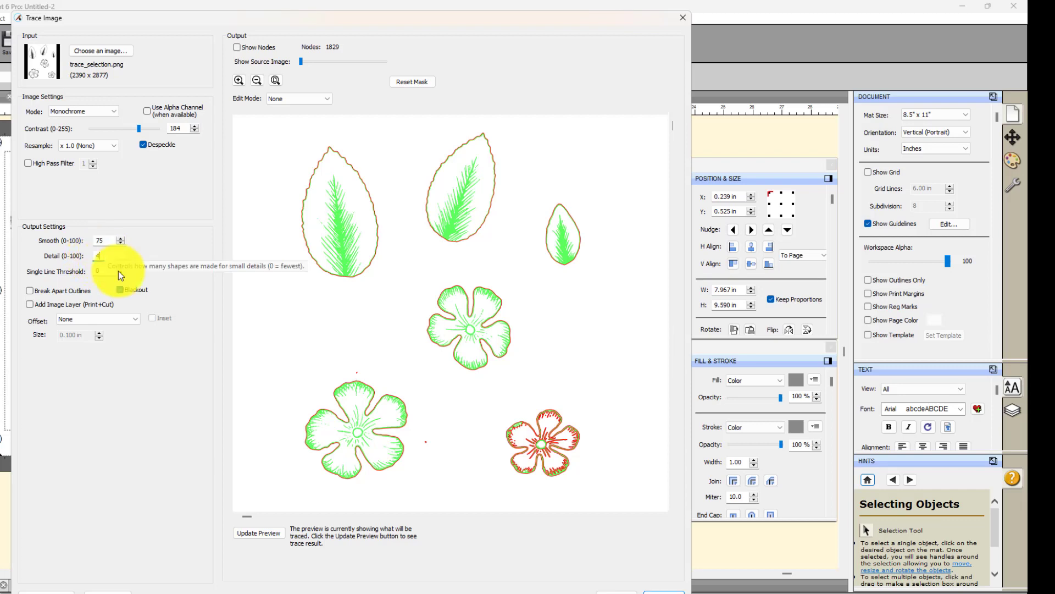
click(270, 533)
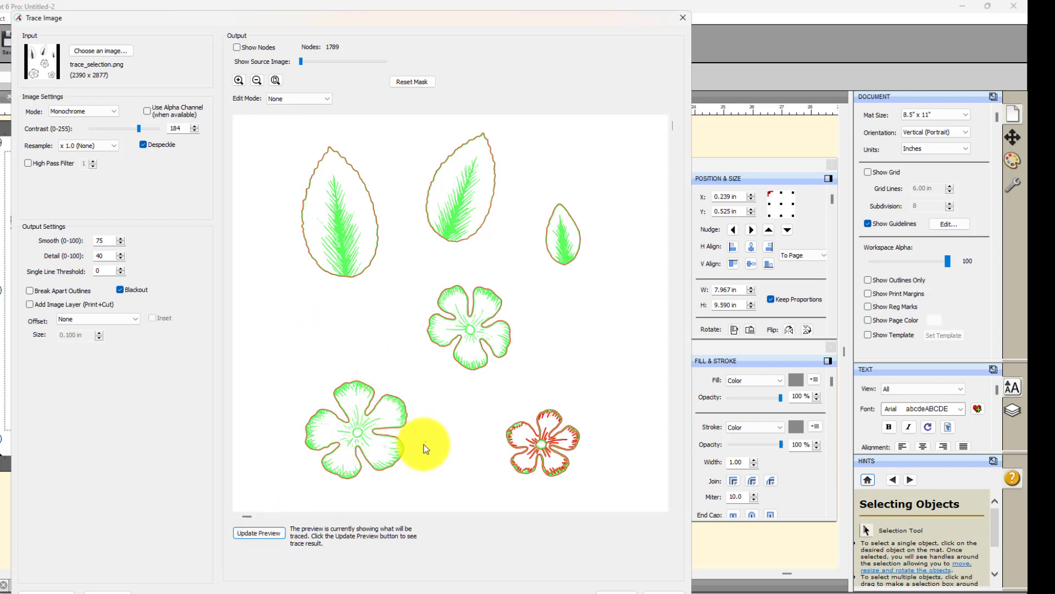
Step: Erase the stray speck beside the large flower using the Draw Mask edit mode set to Background, and update the preview
click(328, 99)
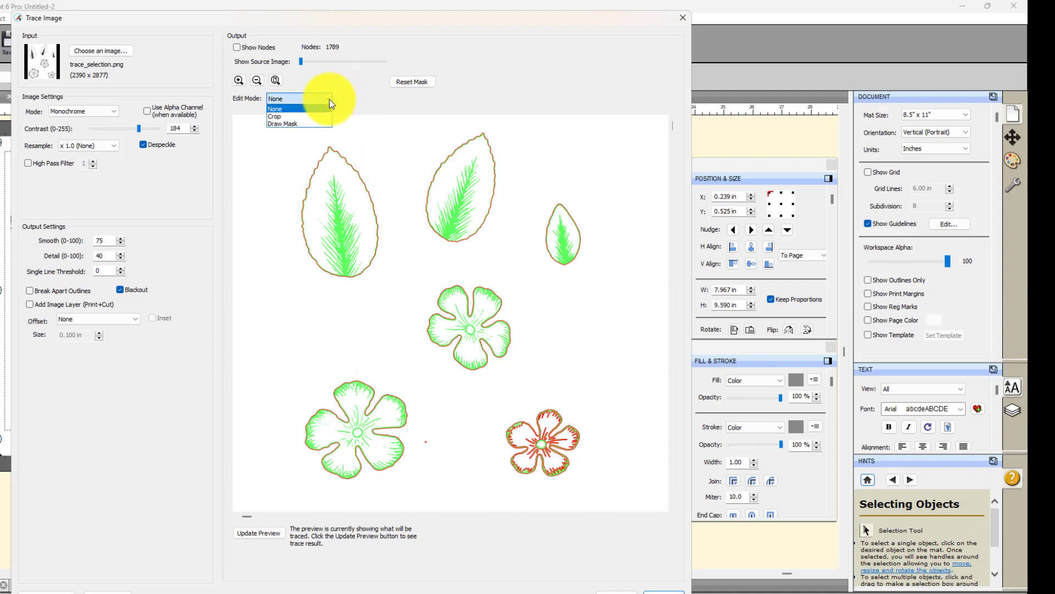
click(291, 121)
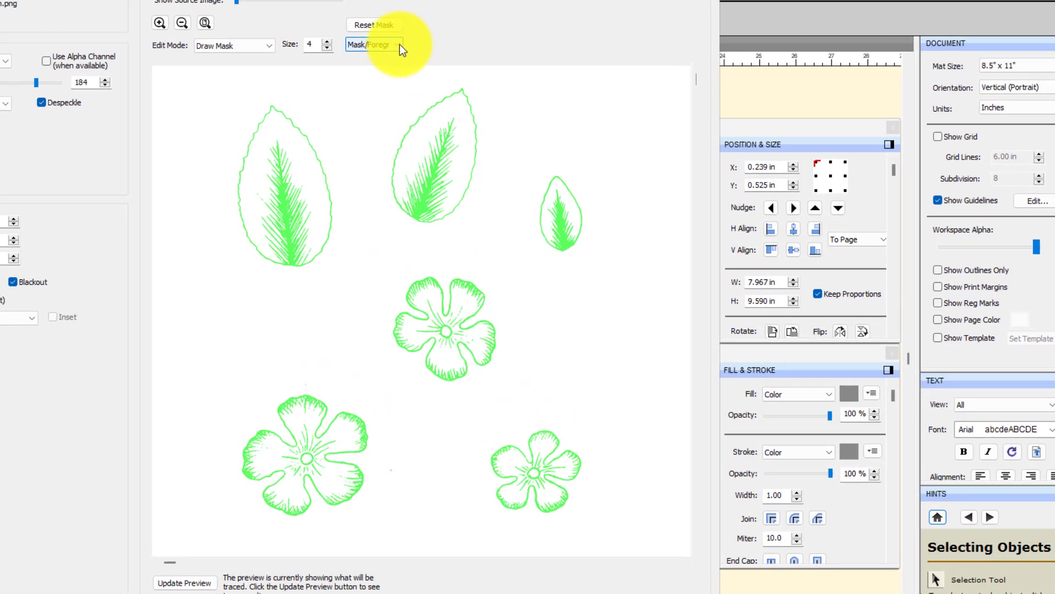
click(401, 45)
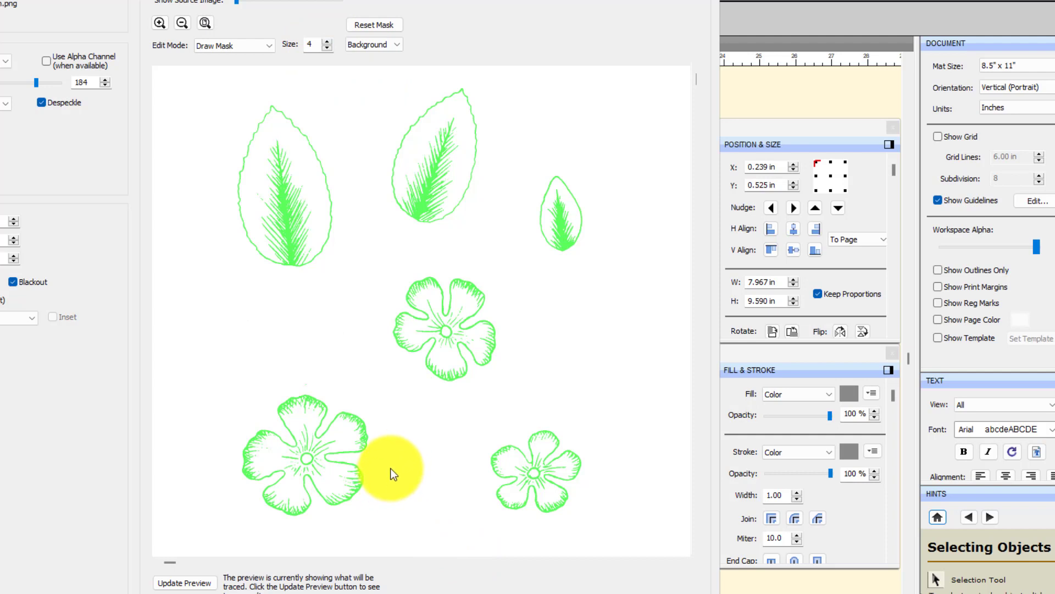
click(164, 578)
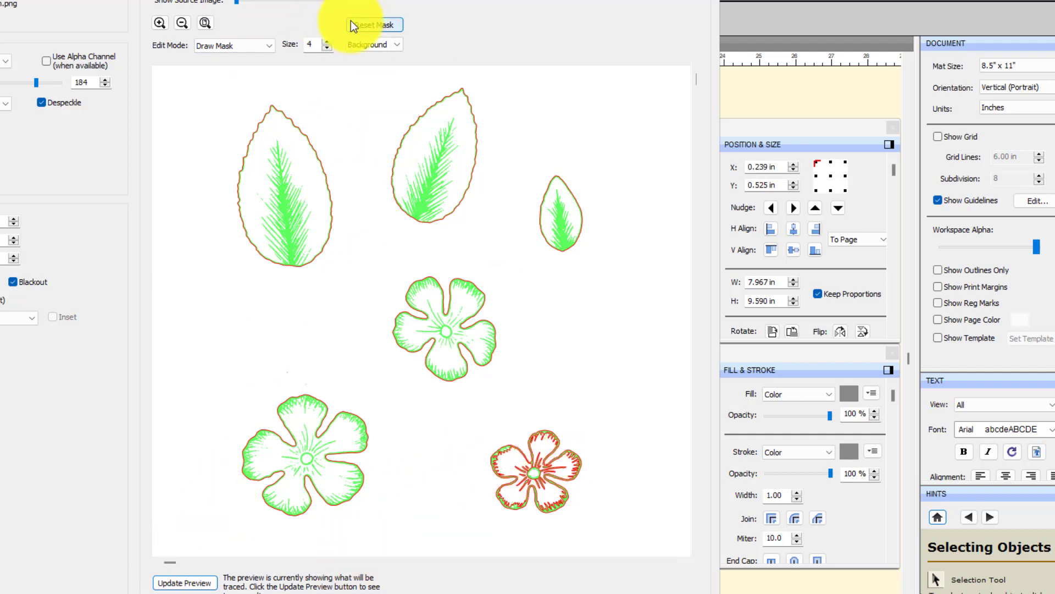
Step: Examine the traced outlines of the leaves and flowers up close, ending at the small flower
click(159, 25)
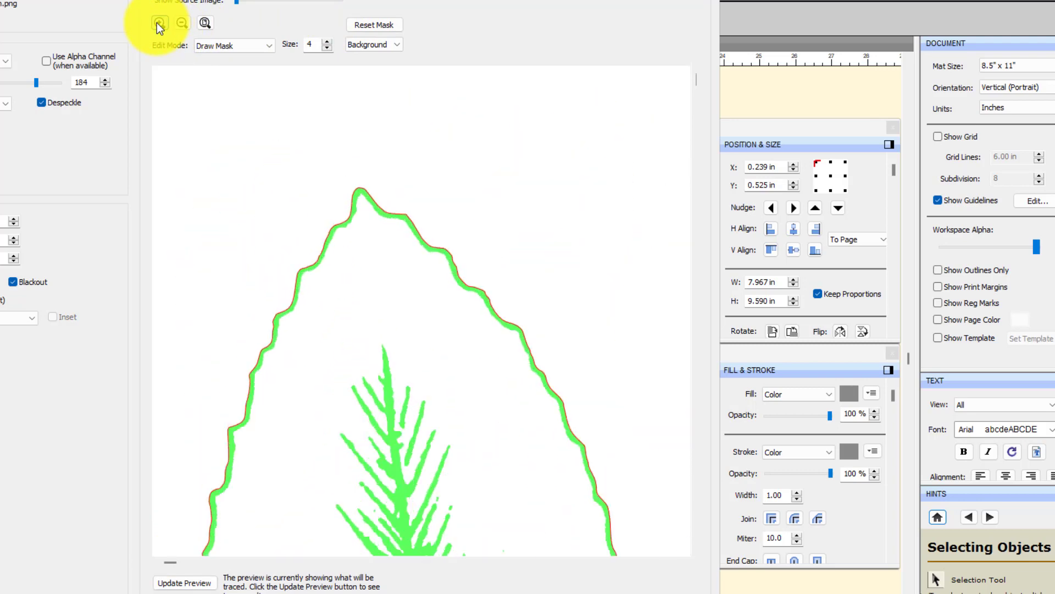
scroll(664, 274, down, 10)
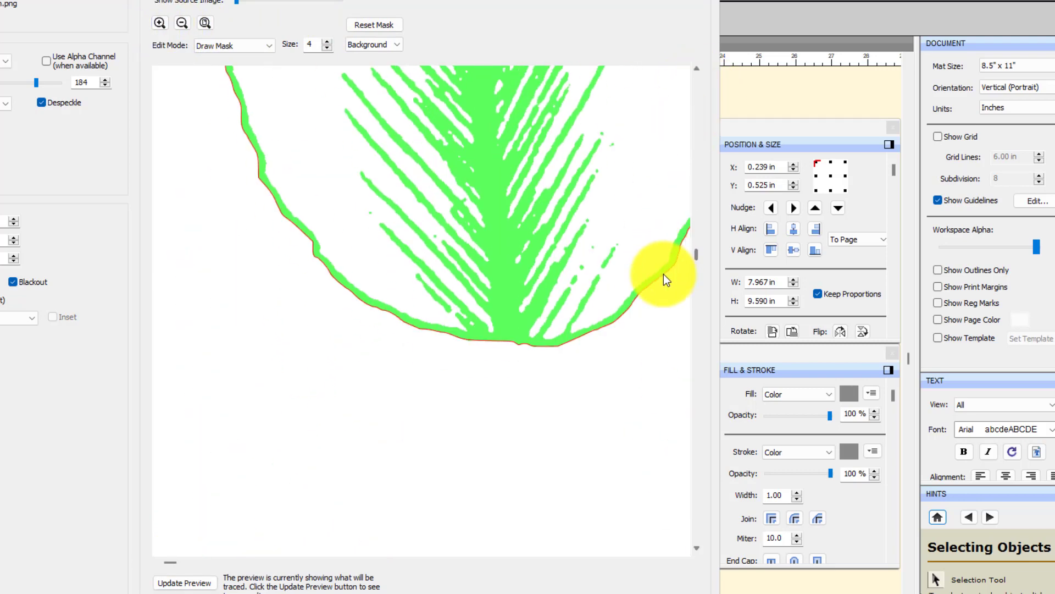
scroll(650, 512, down, 3)
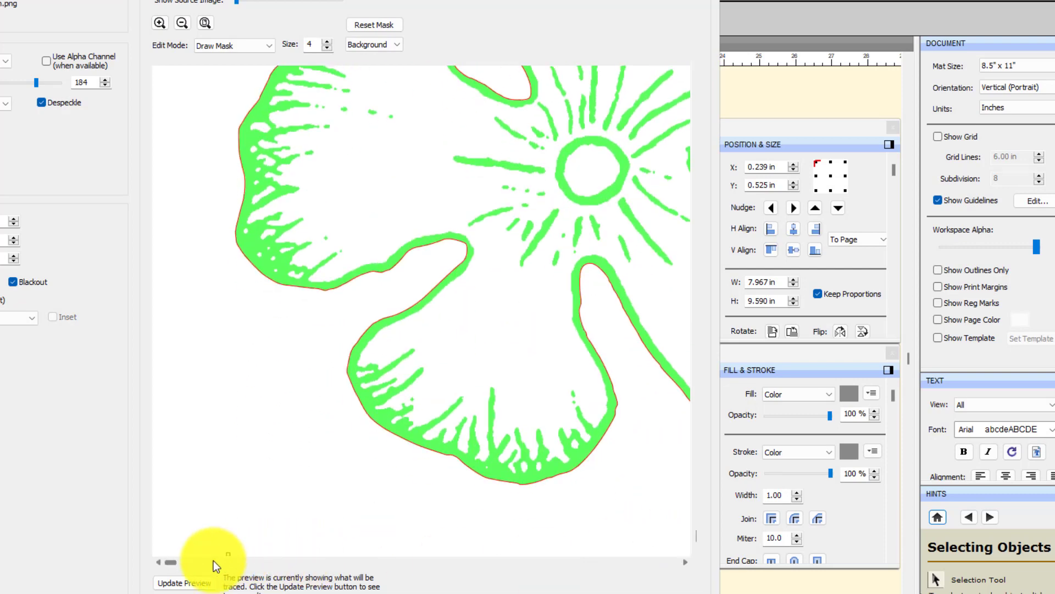
click(180, 565)
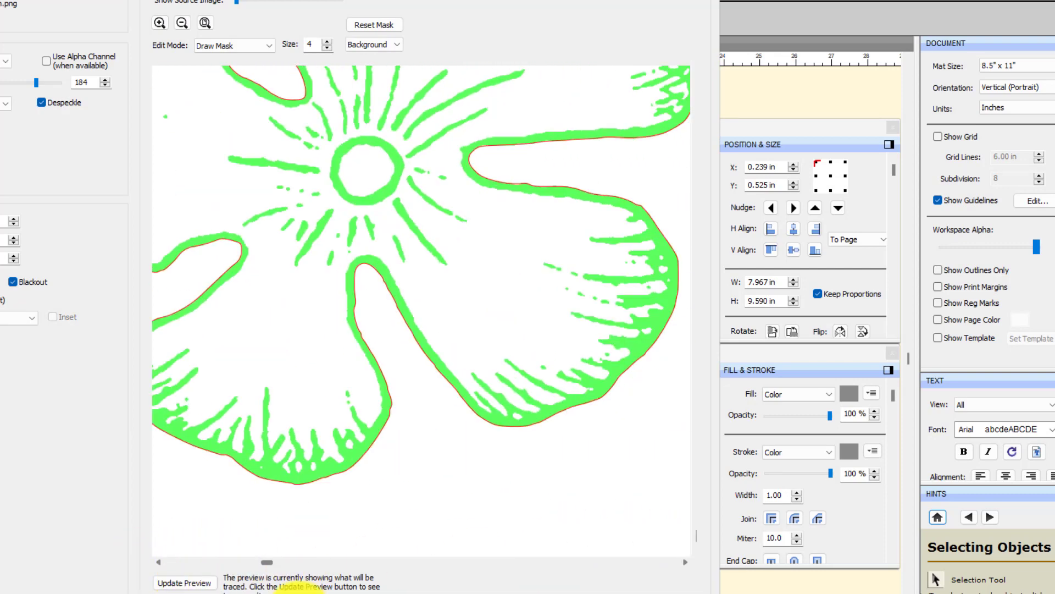
drag(171, 563, 661, 592)
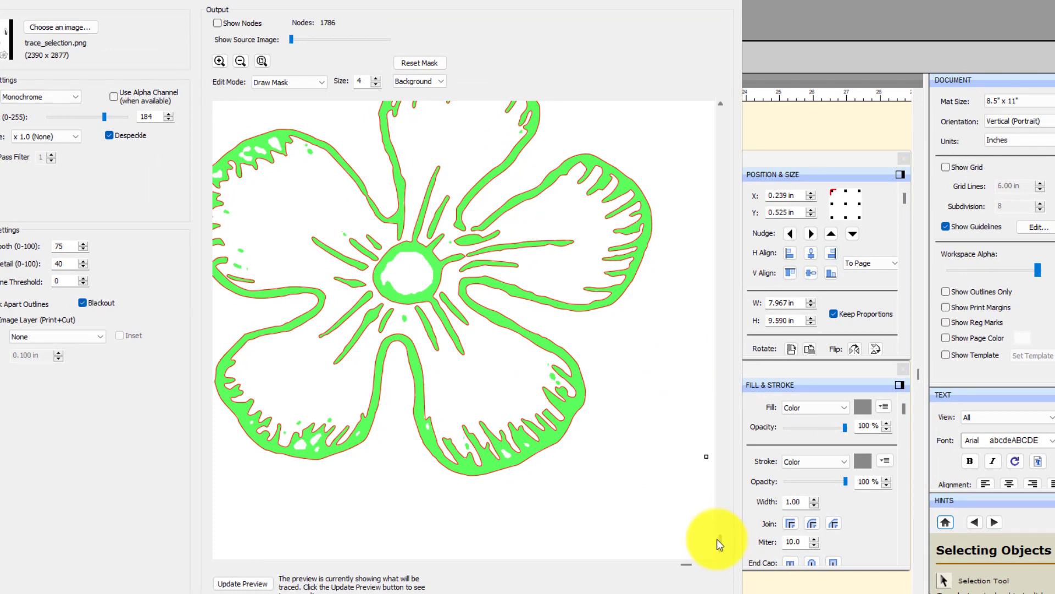
drag(720, 541, 740, 516)
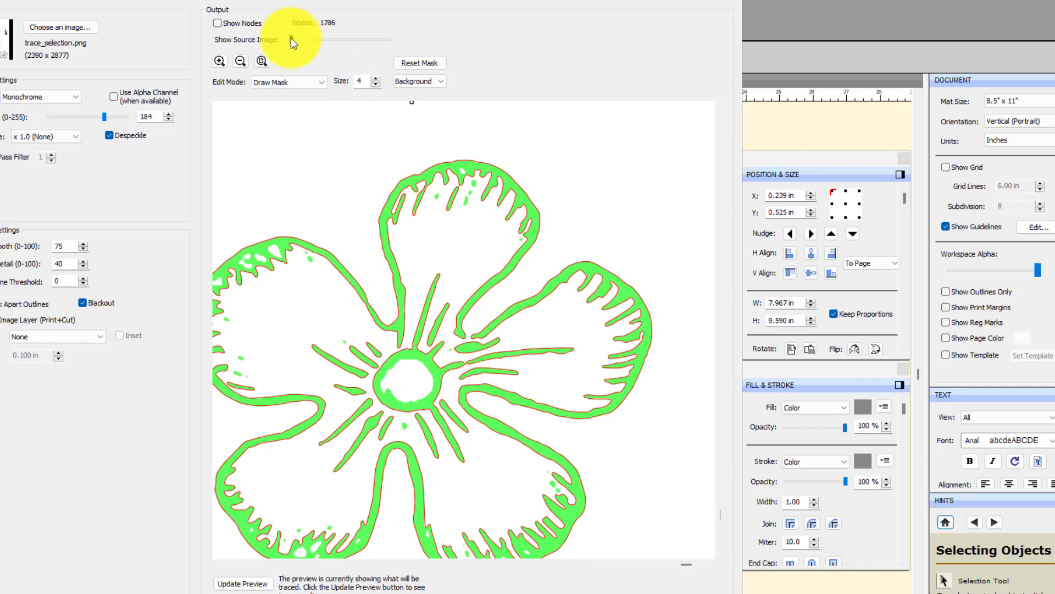
Step: Compare the trace with the source image, bridge the gap in the large flower's outline using the Mask/Foreground mask, and update the preview
drag(291, 39, 392, 46)
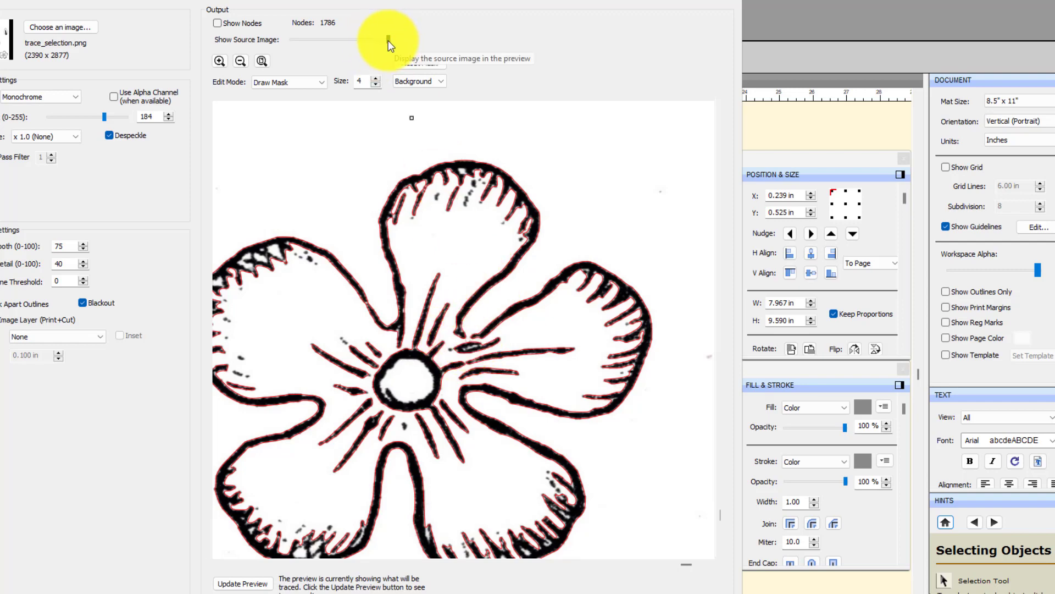
drag(388, 41, 292, 34)
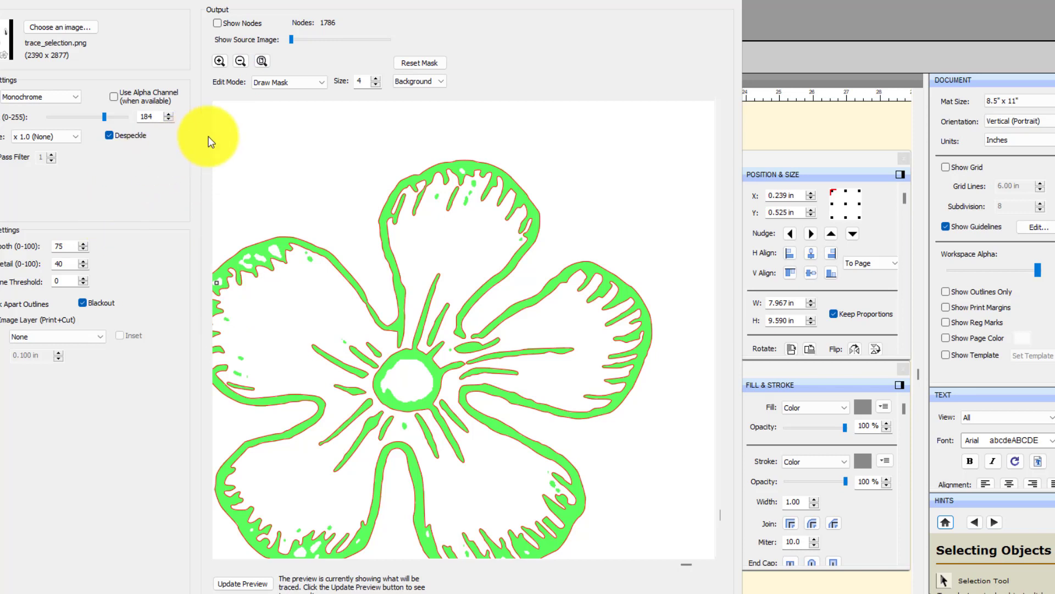
click(442, 82)
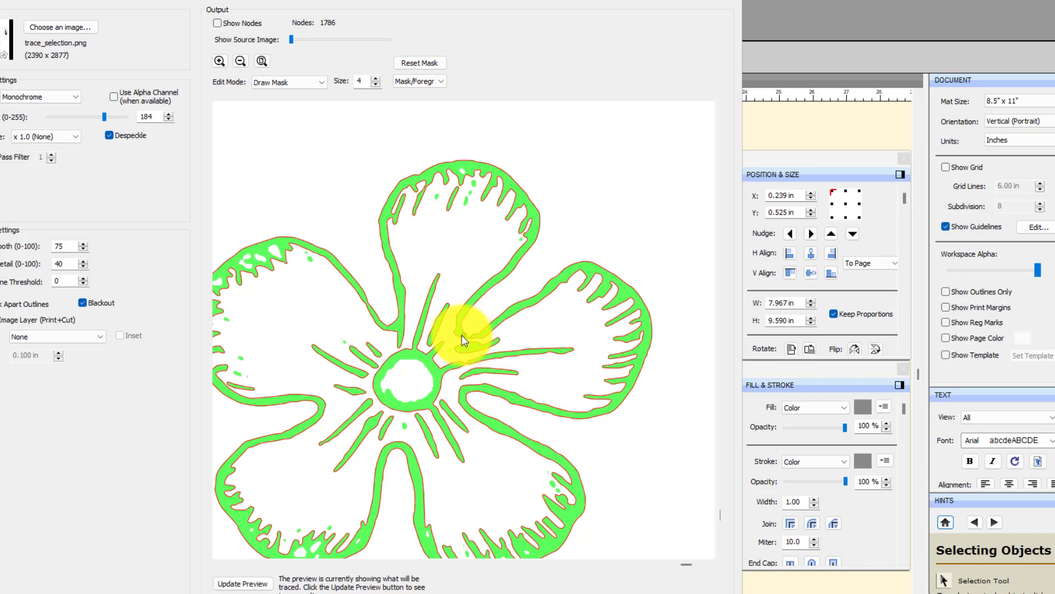
click(264, 586)
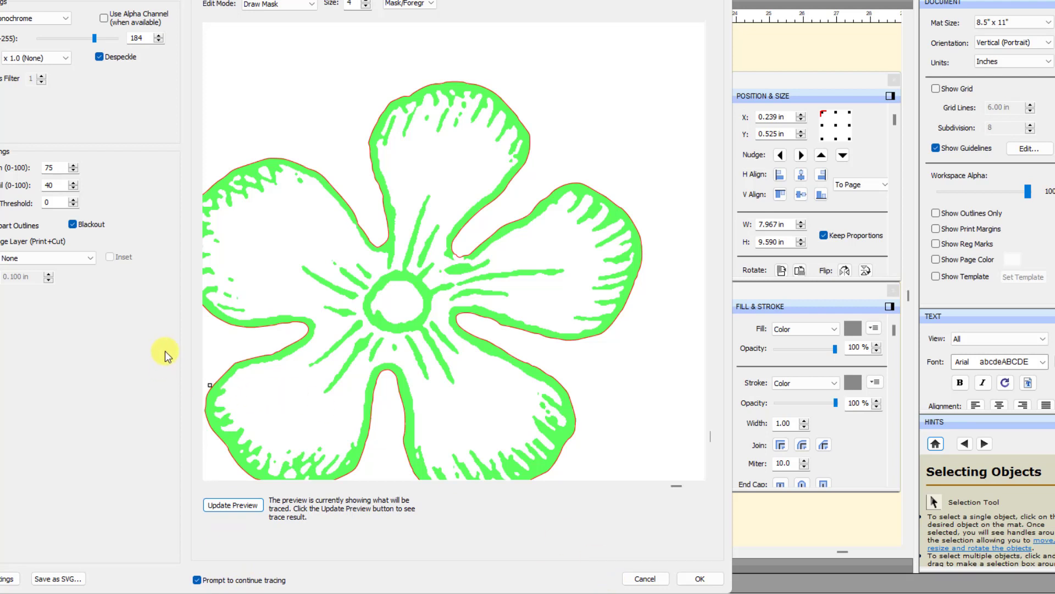
Step: Accept the blackout trace, continue tracing to add a second layer with Blackout disabled, and finish tracing
click(688, 577)
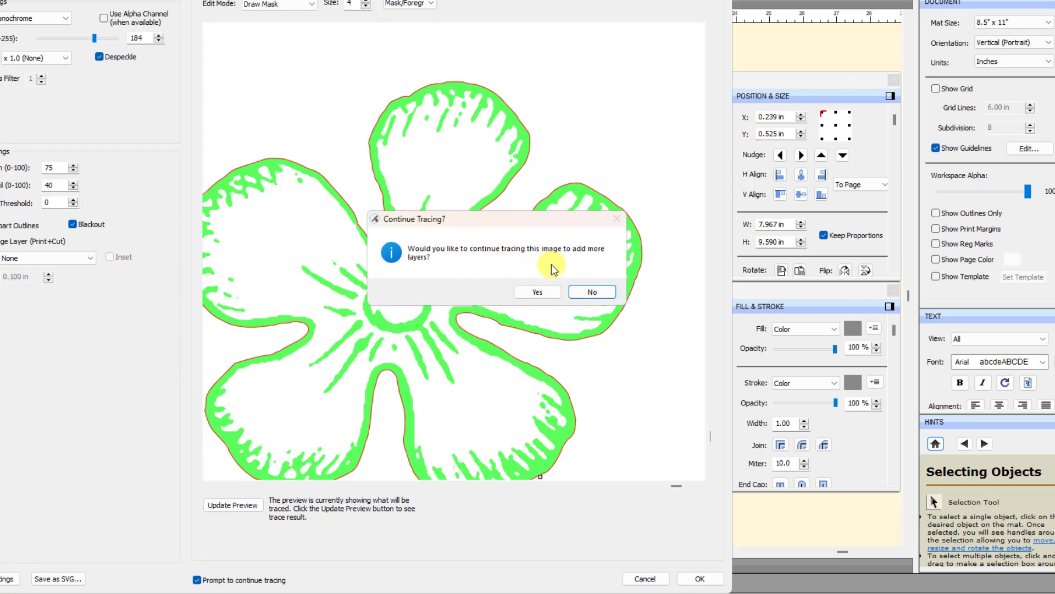
click(541, 294)
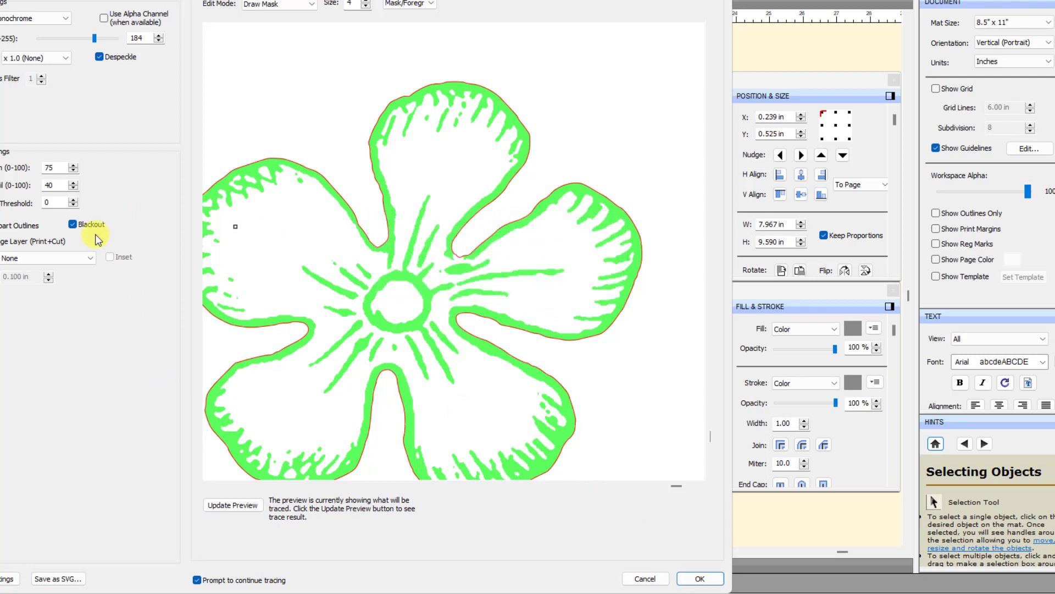
click(72, 224)
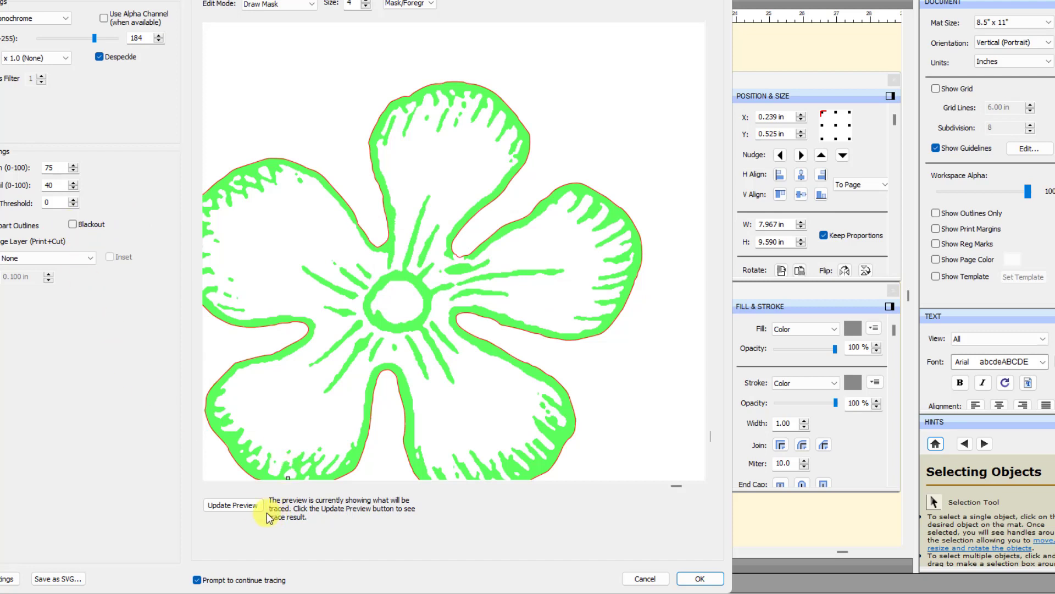
click(249, 506)
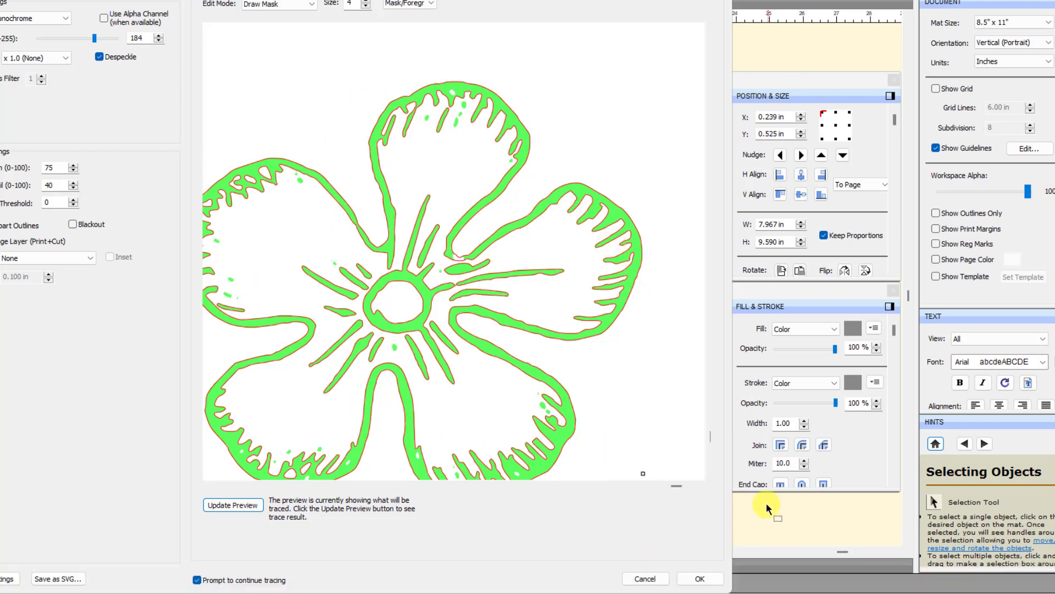
click(694, 579)
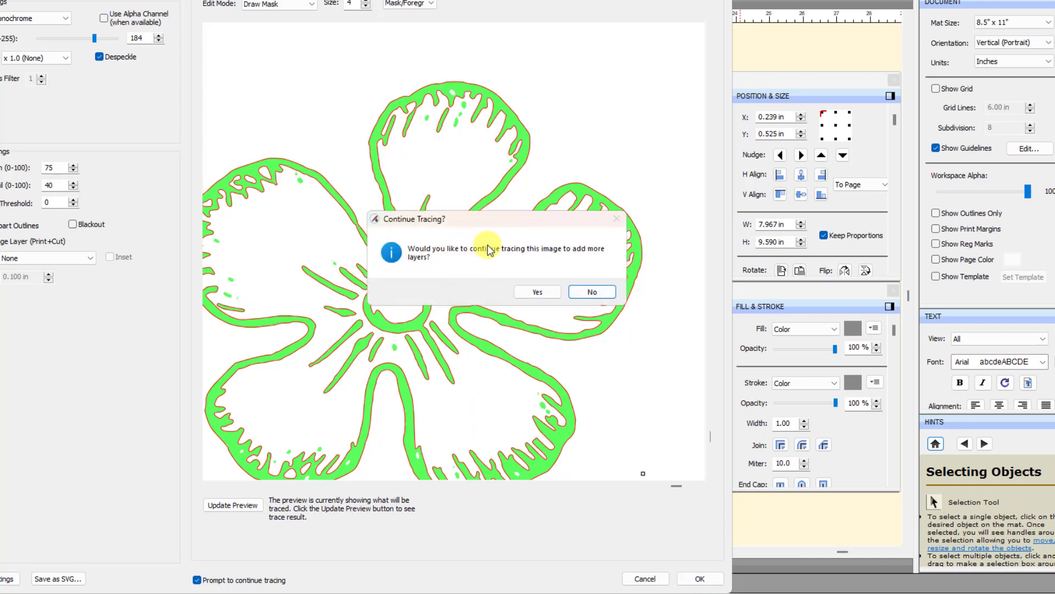
click(596, 297)
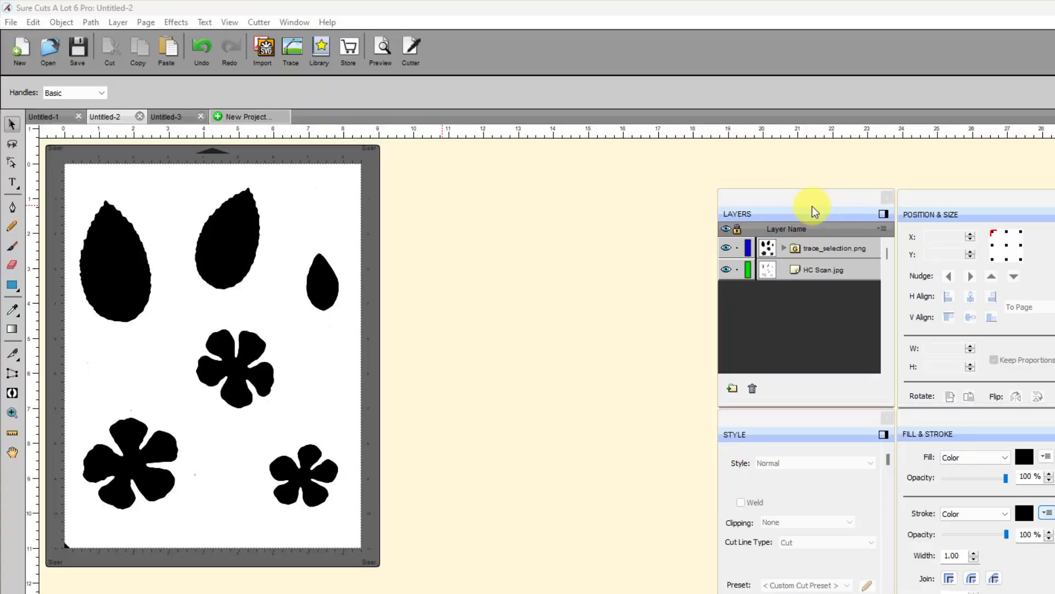
Step: Move the layer list beside the mat and lengthen it, then hide and lock HC Scan.jpg, leaving trace_selection.png visible
mouse_move(812, 206)
mouse_down()
mouse_move(589, 187)
mouse_move(469, 153)
mouse_move(484, 155)
mouse_up()
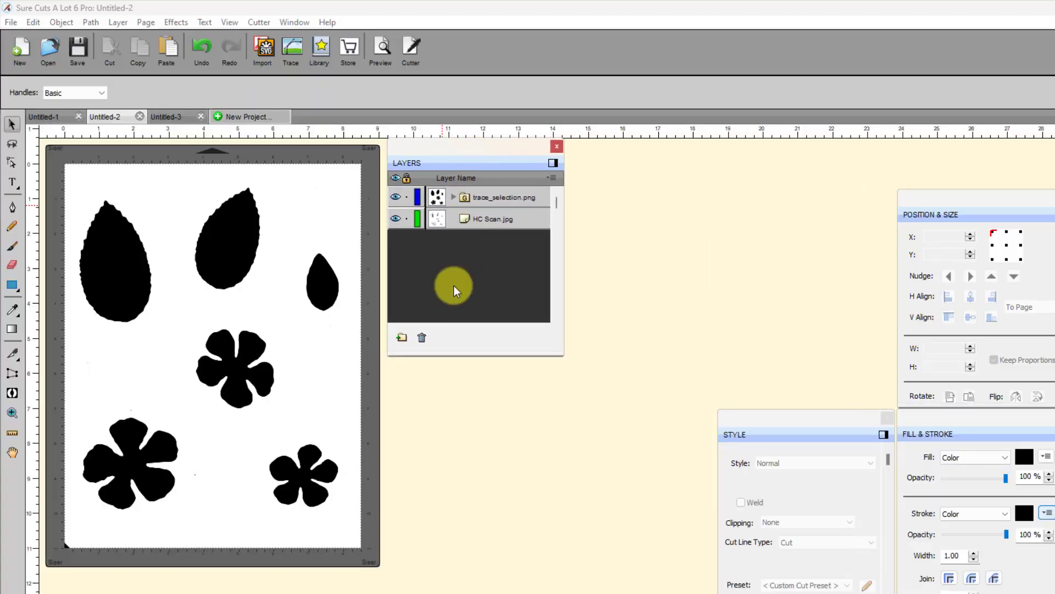
drag(460, 355, 440, 578)
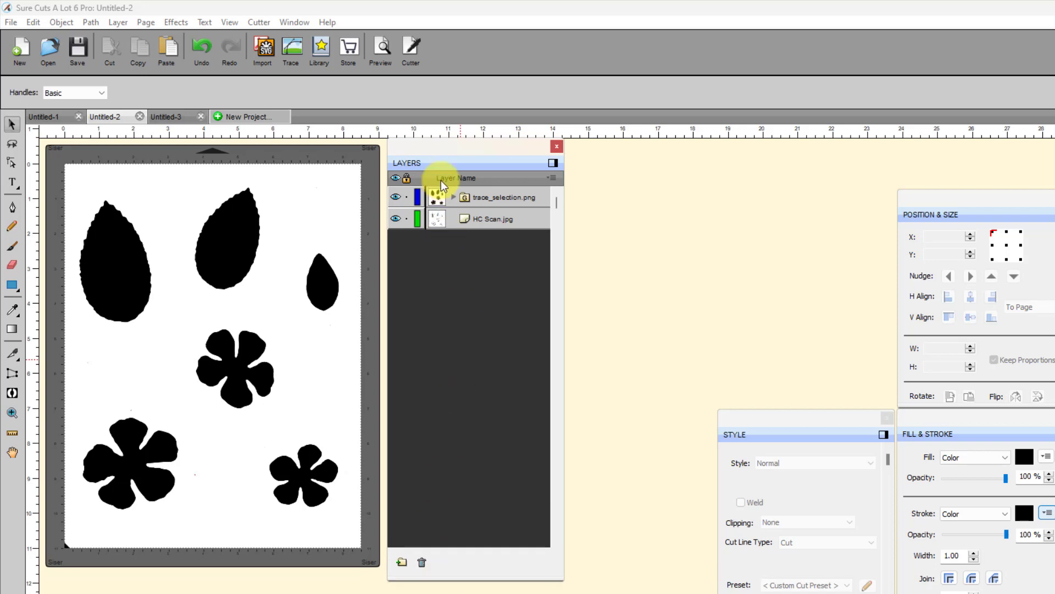
click(507, 217)
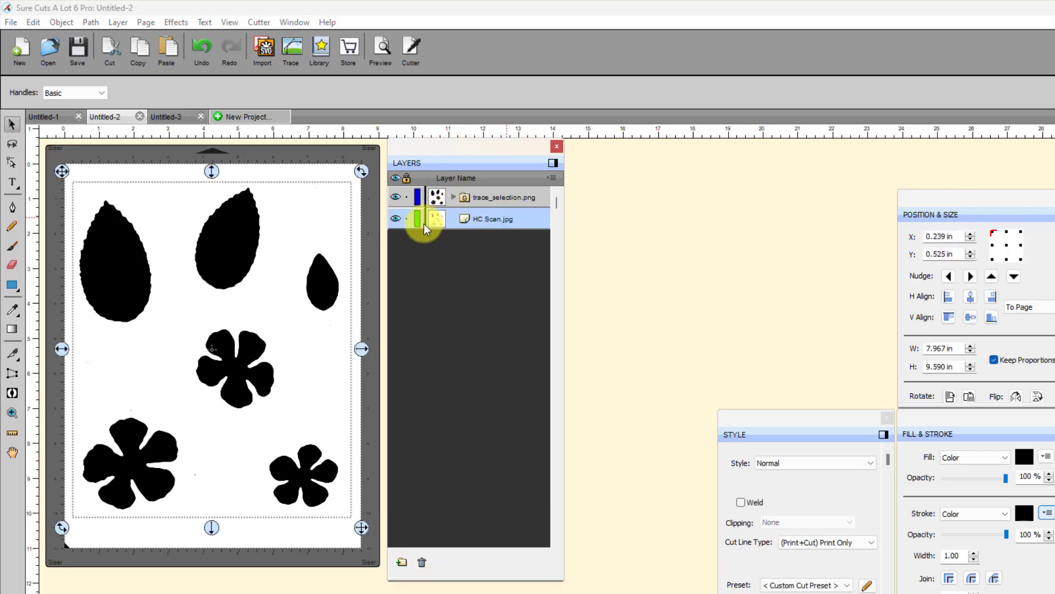
click(394, 197)
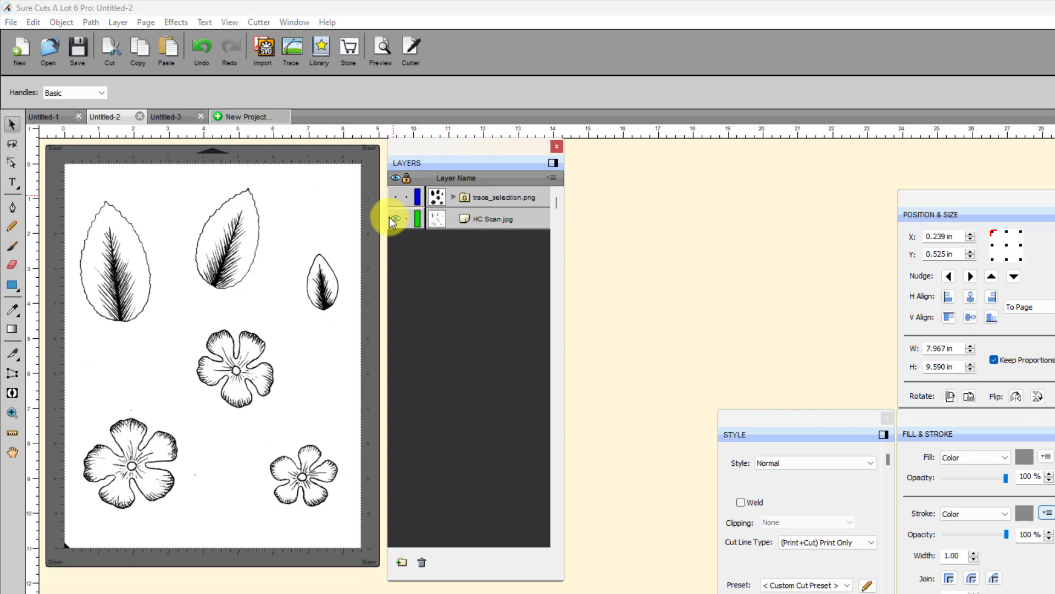
click(395, 219)
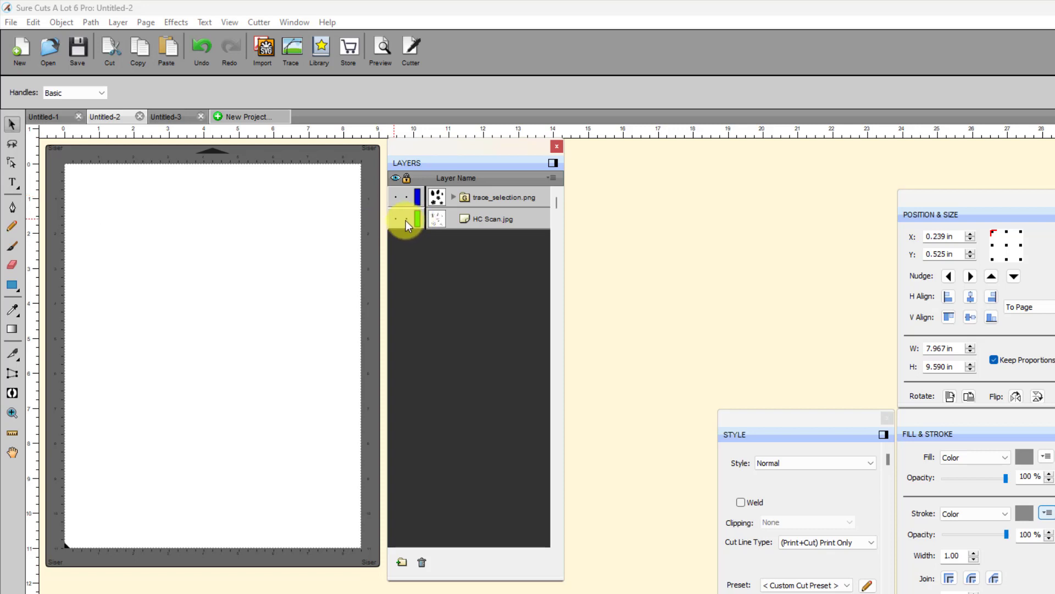
click(407, 220)
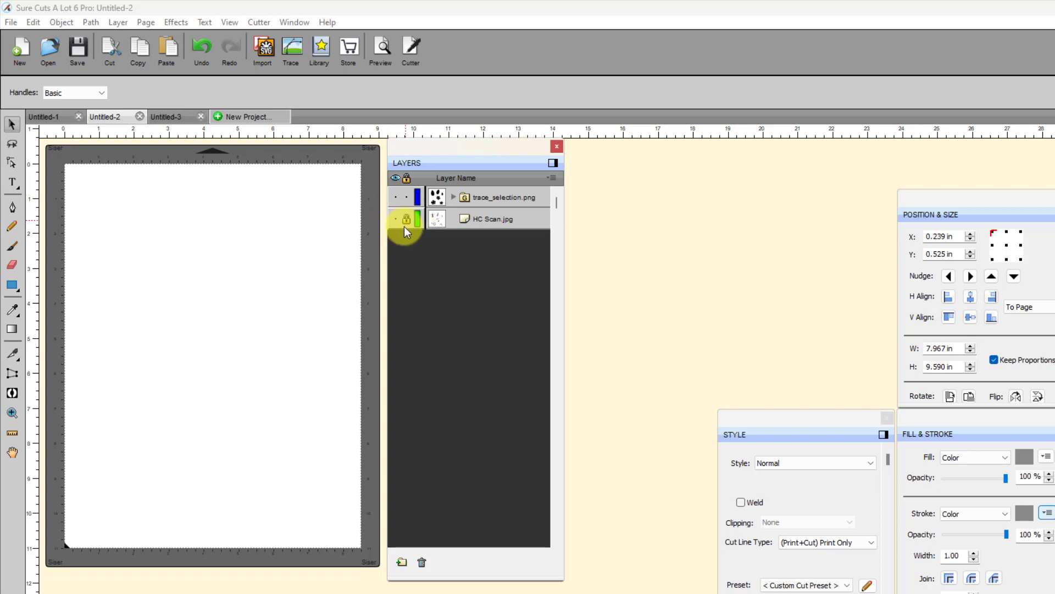
click(396, 197)
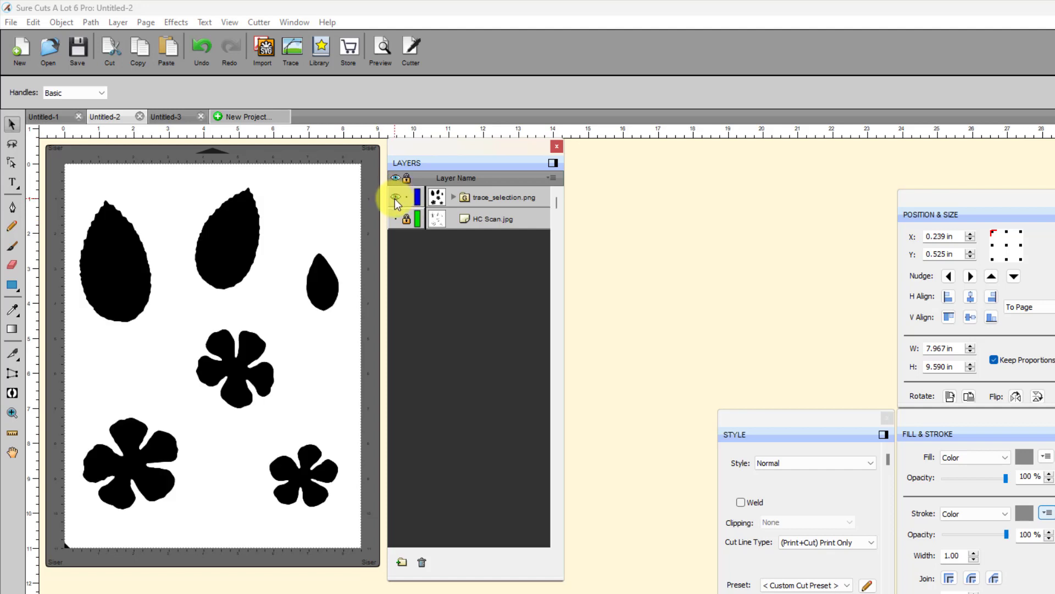
Step: Expand the trace_selection.png group, hide its detailed trace, and set the solid silhouette trace's fill to None
click(453, 196)
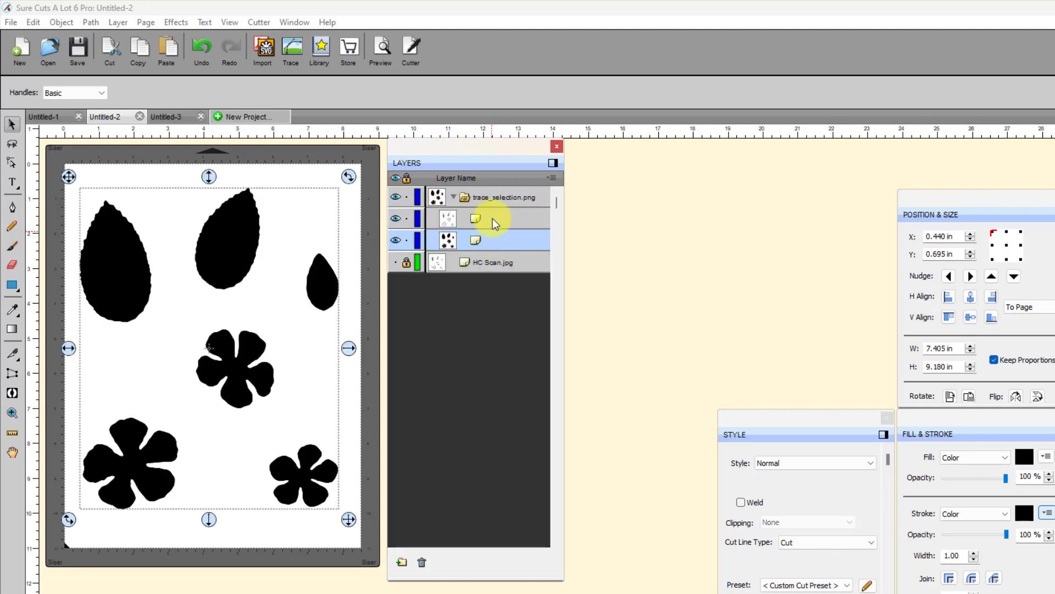
click(396, 217)
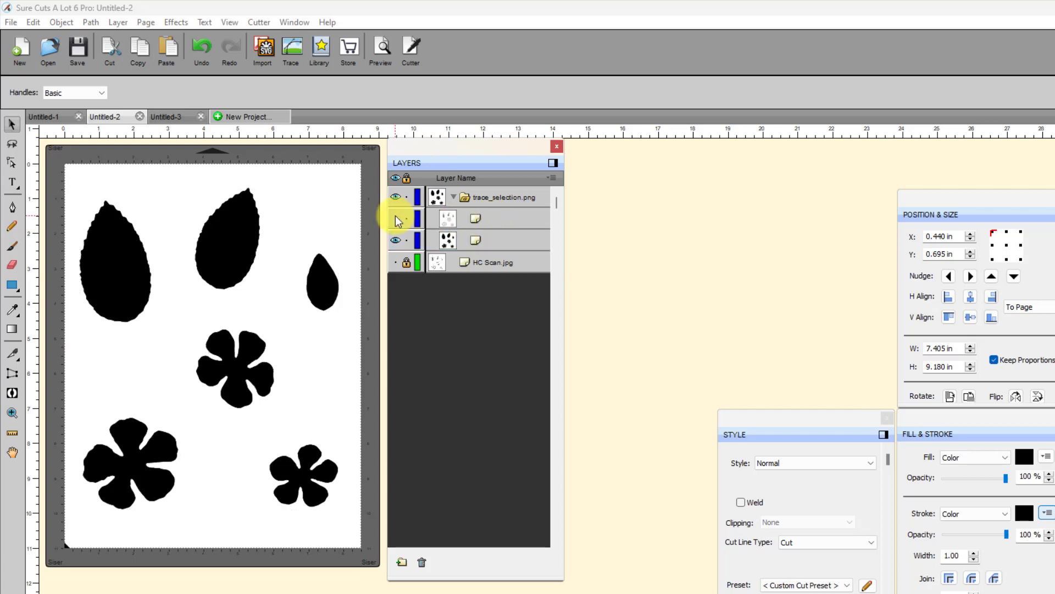
click(487, 242)
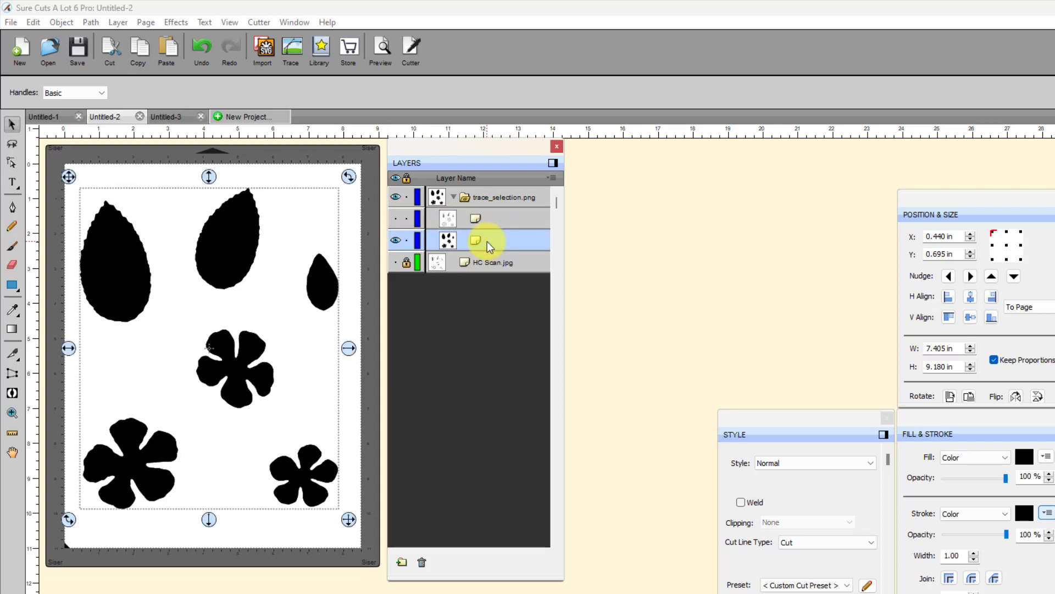
click(1004, 456)
click(974, 469)
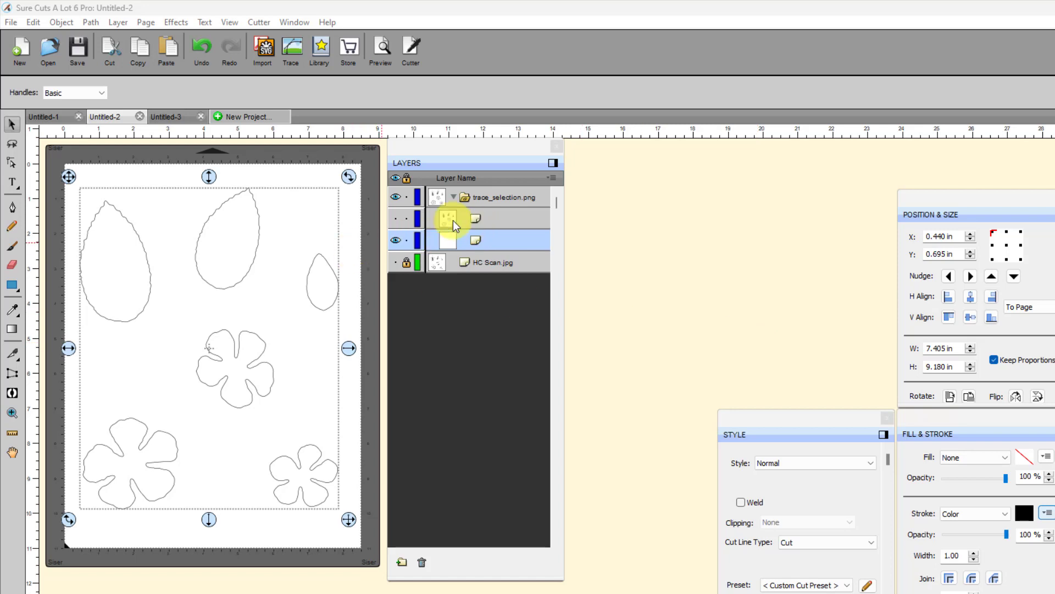
Step: Hide the silhouette outline layer, show the detailed trace layer, and break the detailed trace apart
click(395, 240)
click(396, 218)
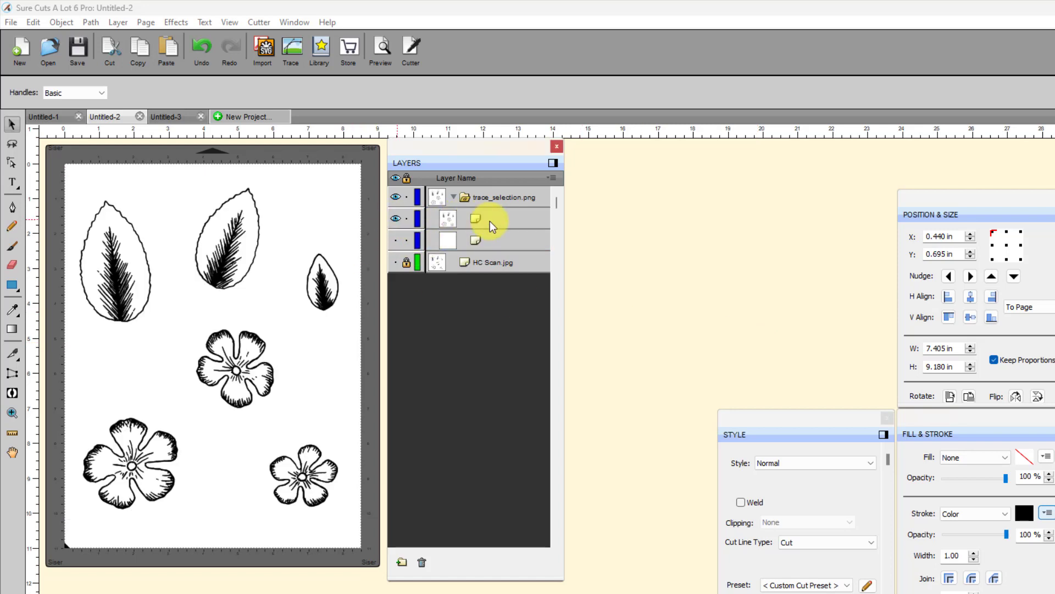
click(489, 221)
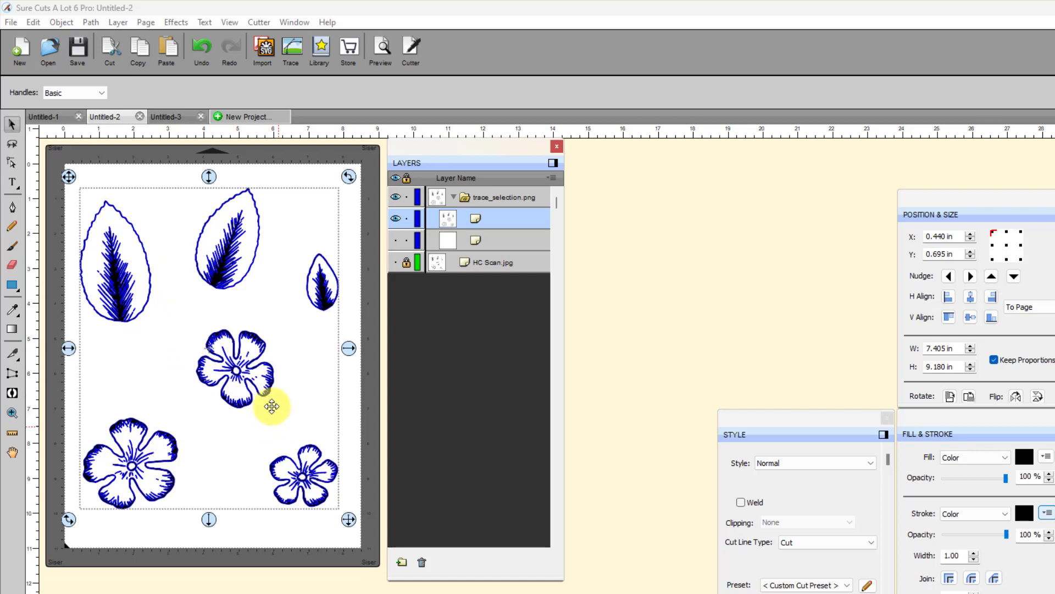
click(59, 22)
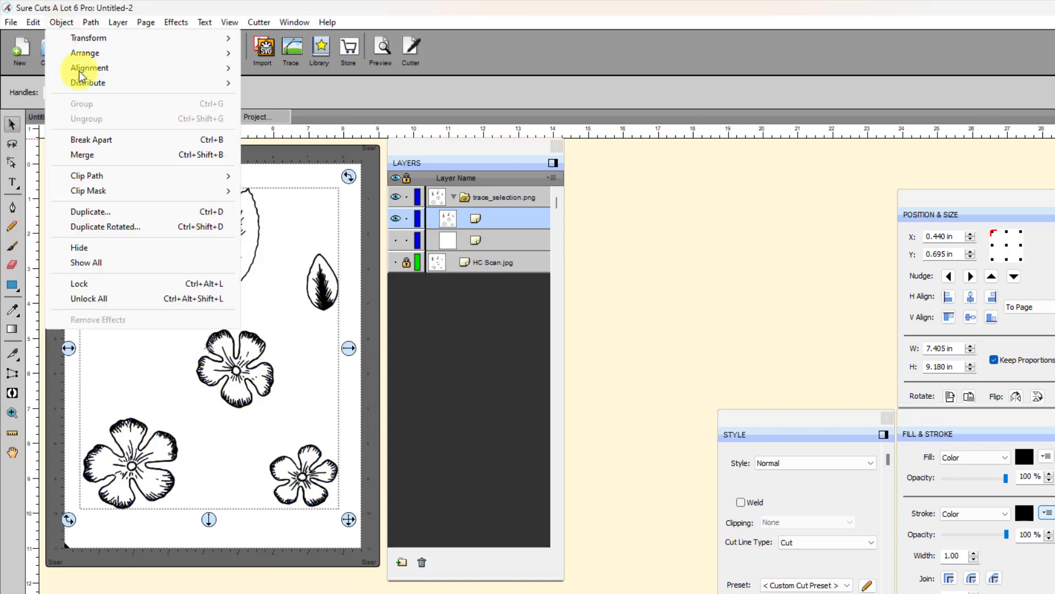
click(81, 140)
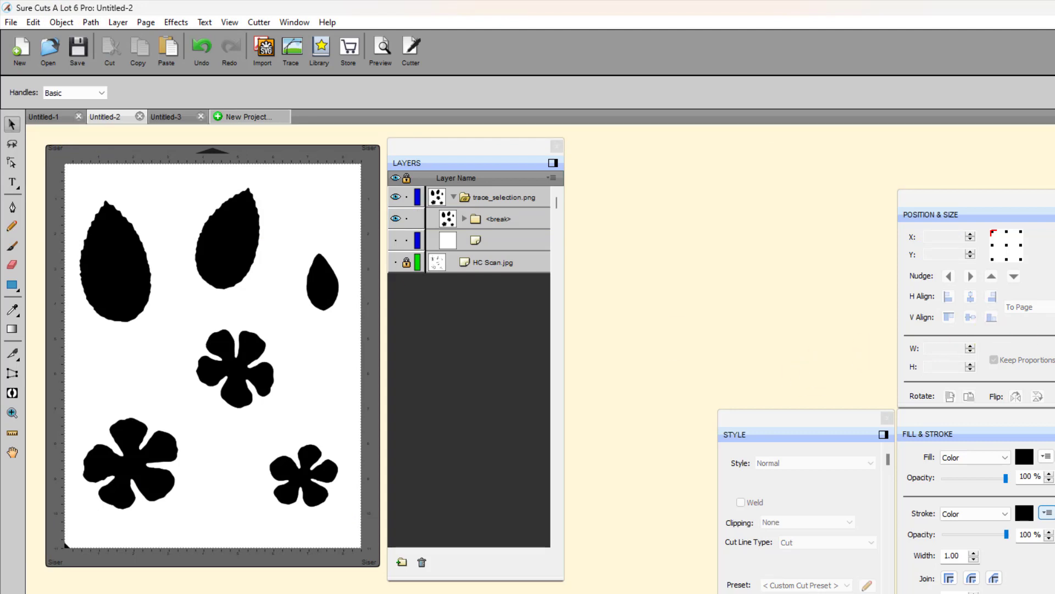
Step: Select the whole trace_selection.png group on the mat and ungroup it
click(234, 253)
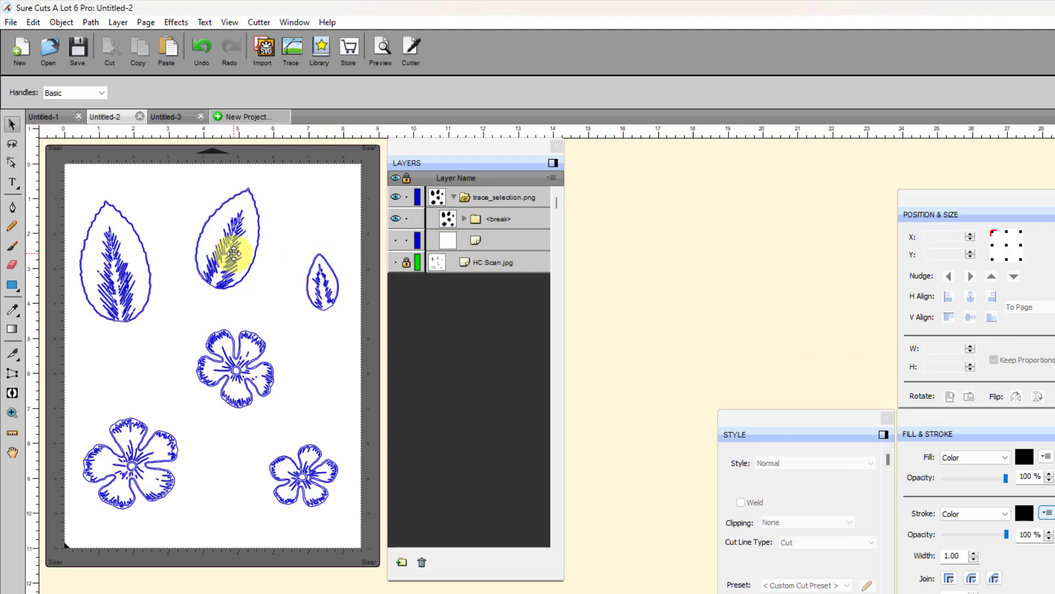
click(234, 253)
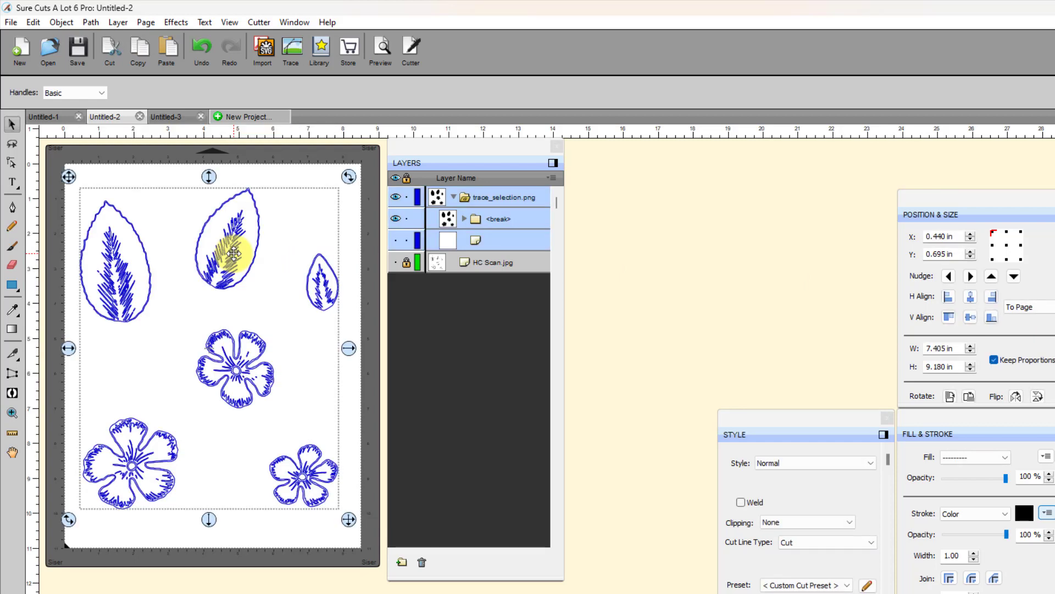
click(67, 25)
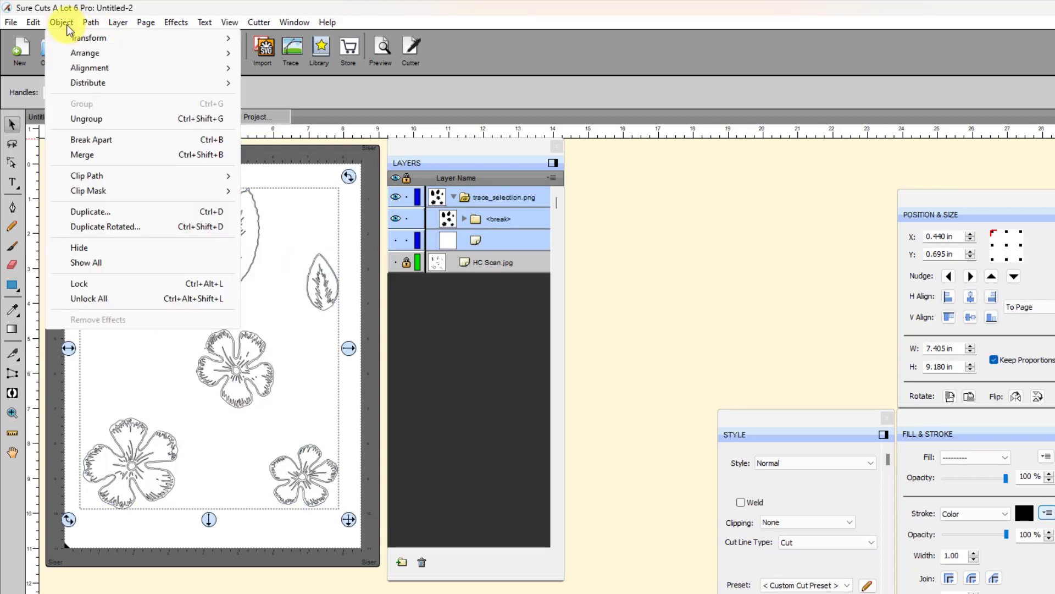
click(95, 123)
click(182, 165)
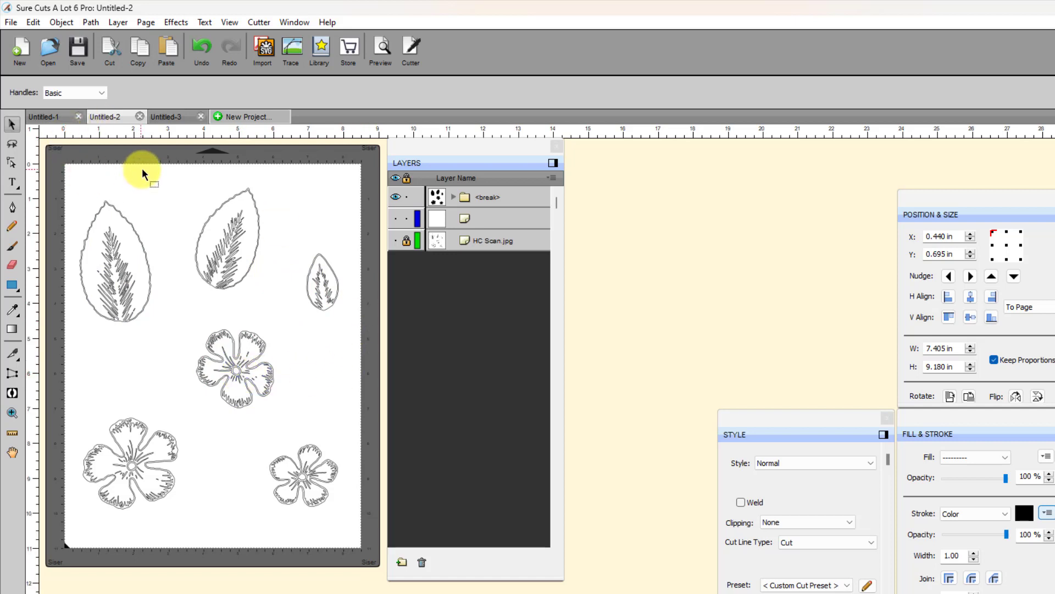
Step: Delete all the broken-apart pieces of the three leaves from the mat
drag(141, 167, 355, 316)
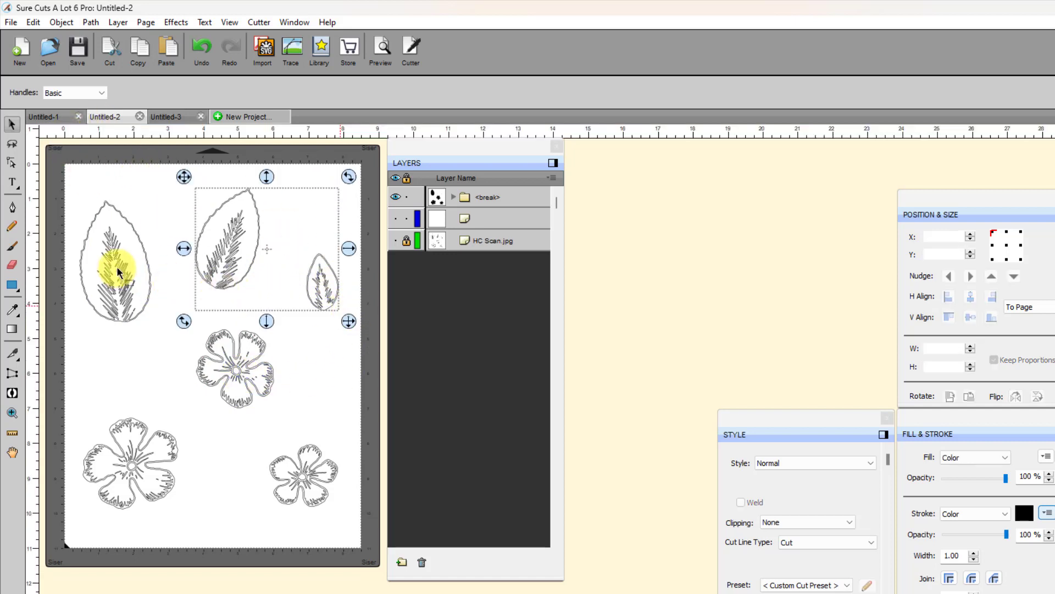
key(Delete)
drag(180, 354, 53, 161)
key(Delete)
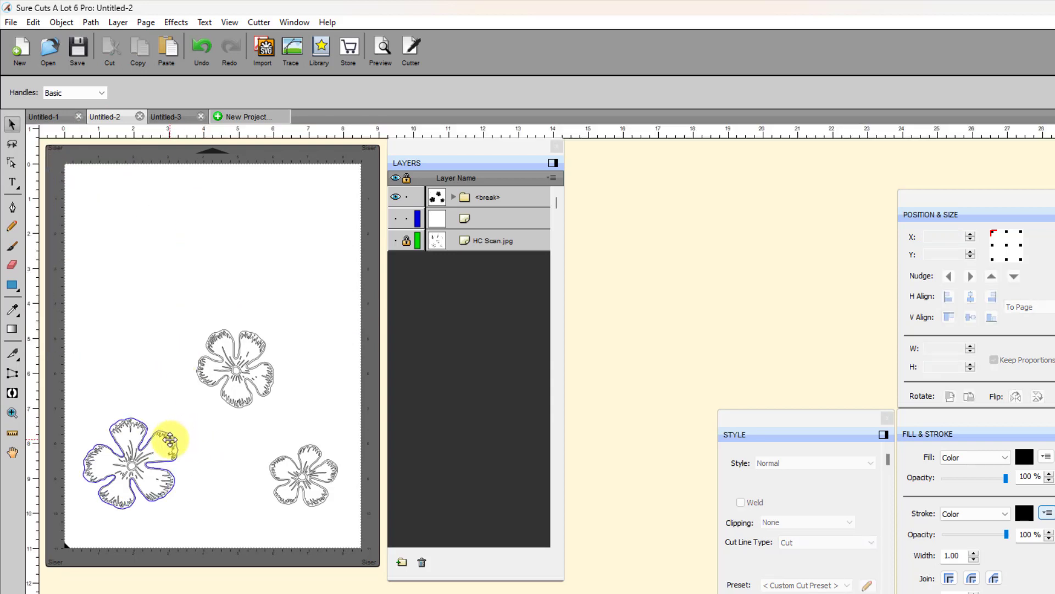
Step: Delete the outer and inner petal outlines of the lower-left flower
click(170, 439)
key(Delete)
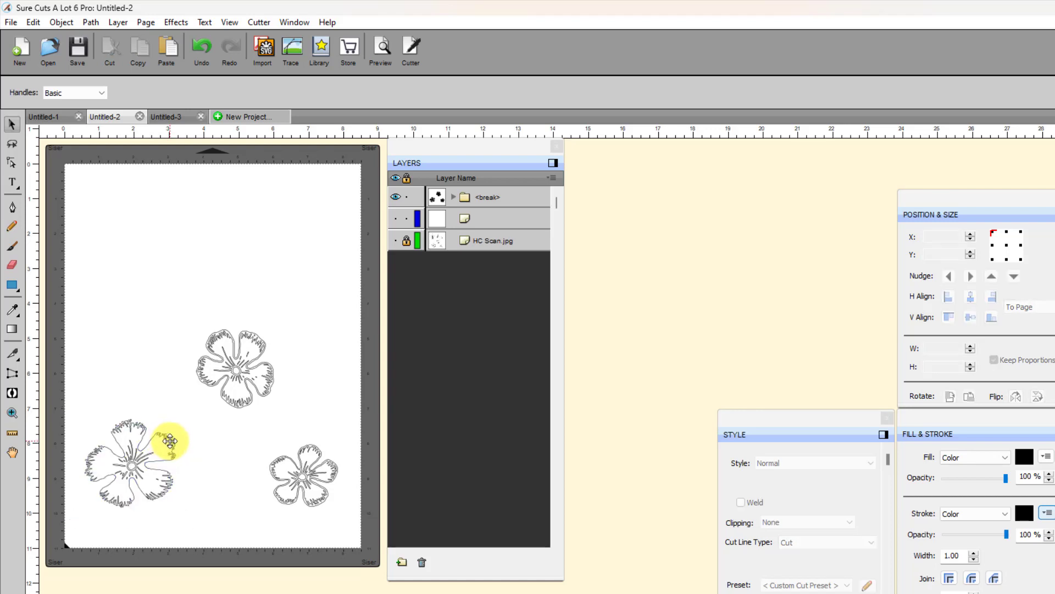
click(167, 440)
key(Delete)
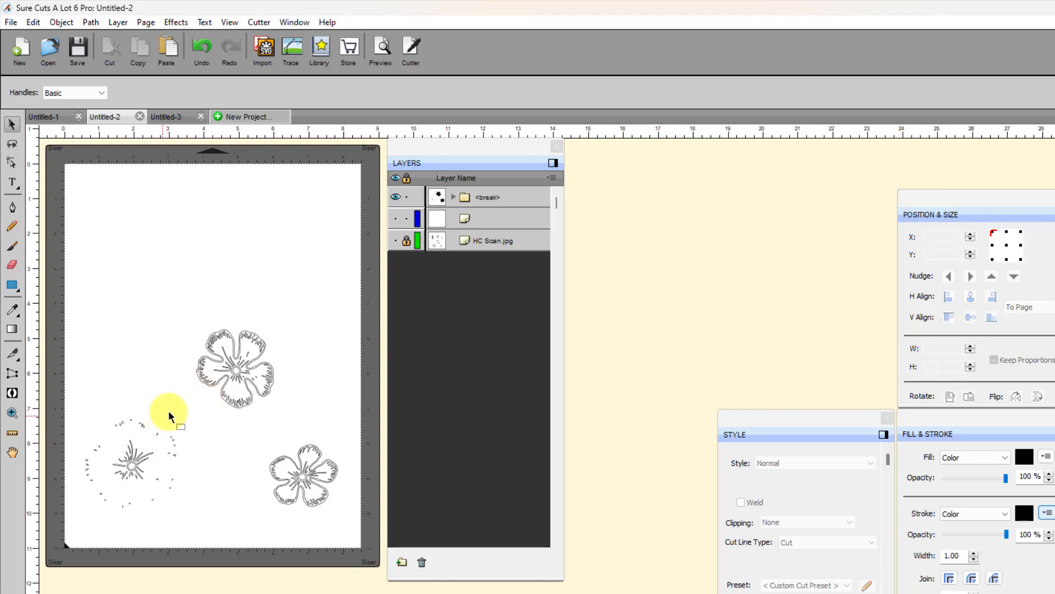
Step: Delete the stray petal marks around the lower-left flower, keeping its centre circle and radiating lines
drag(141, 403, 191, 524)
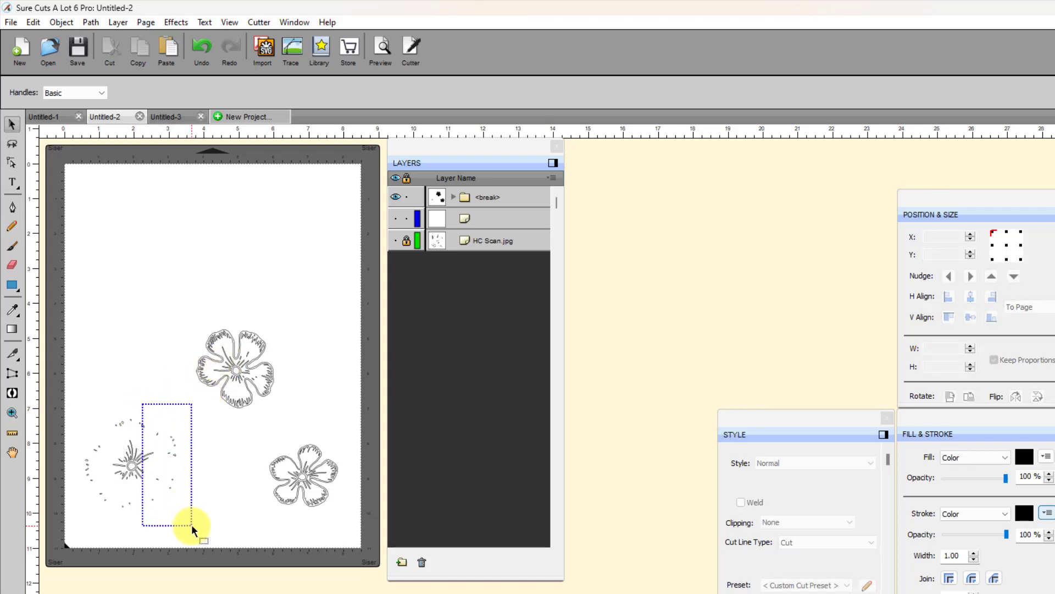
key(Delete)
drag(91, 395, 156, 437)
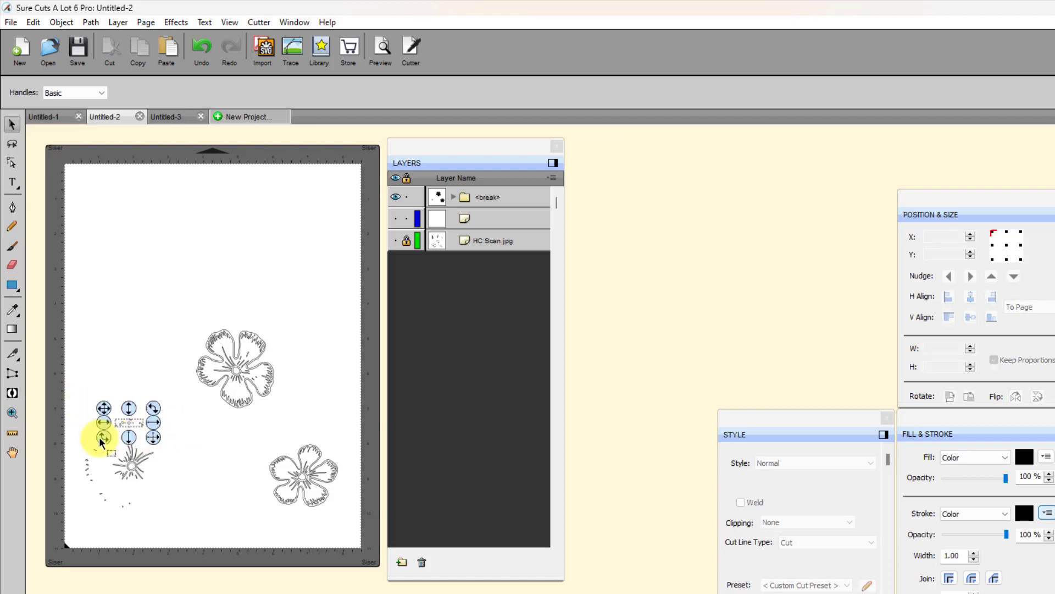
key(Delete)
drag(75, 420, 75, 473)
key(Delete)
key(Delete)
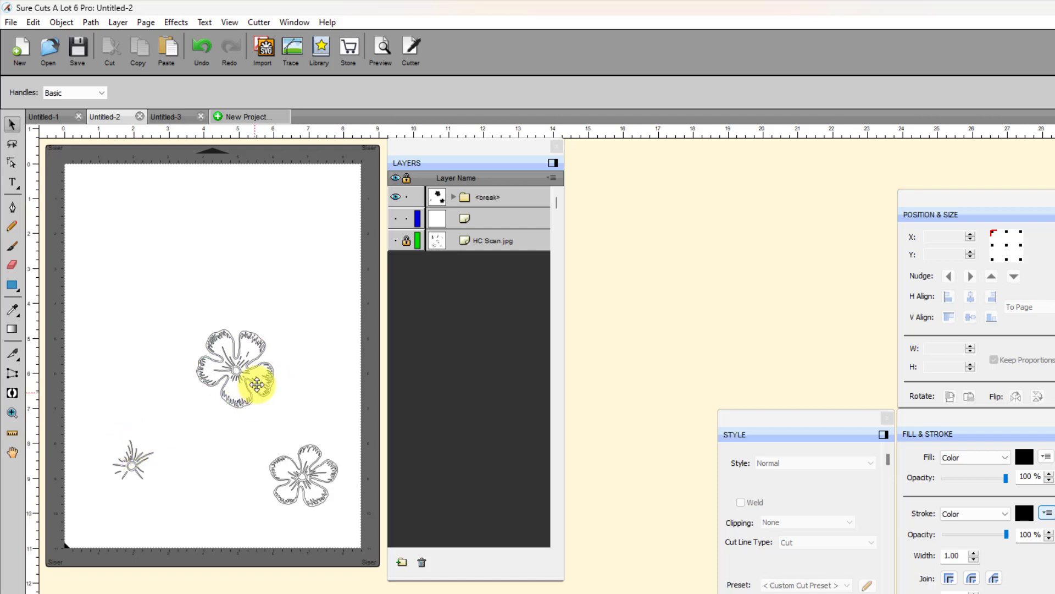
Step: Delete the middle flower's outer and inner petal outlines and the stray marks on its right side
click(262, 342)
key(Delete)
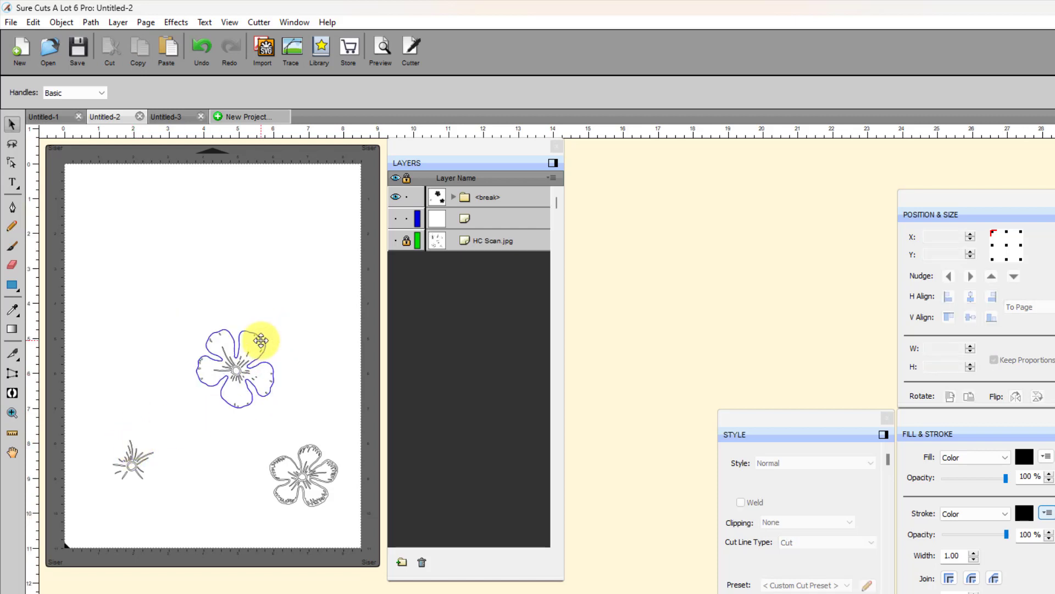
click(261, 341)
key(Delete)
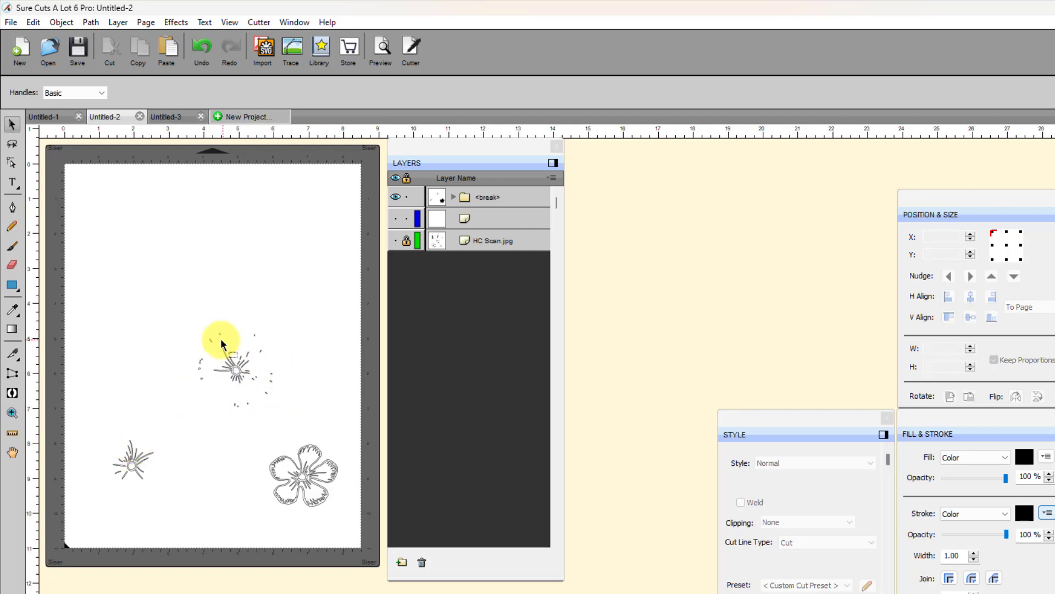
drag(244, 311, 312, 432)
key(Delete)
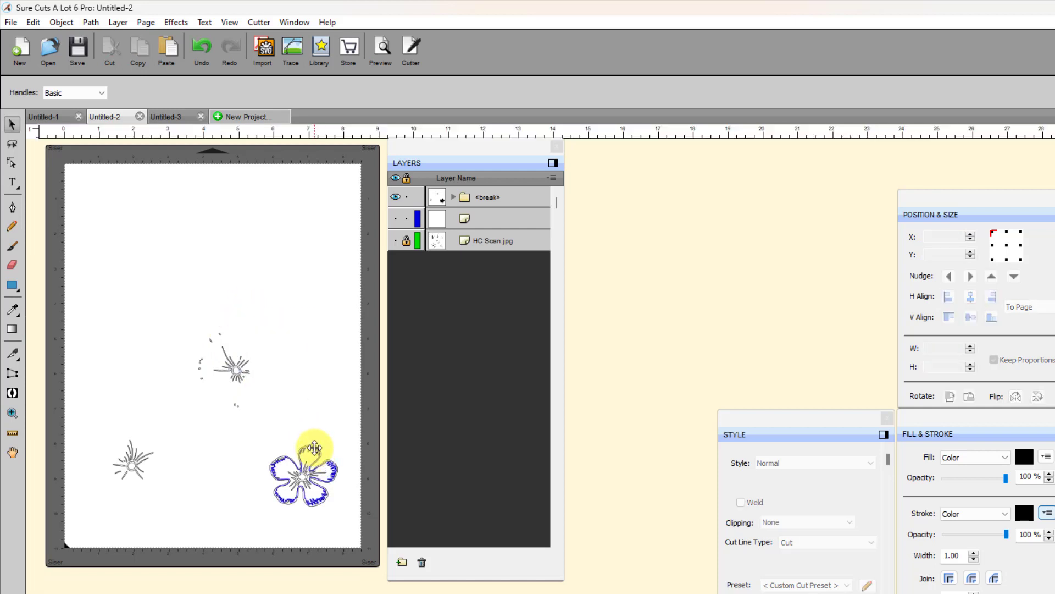
Step: Delete the petal outlines of the lower-right flower, keeping its centre and radiating lines in place
click(314, 448)
key(Delete)
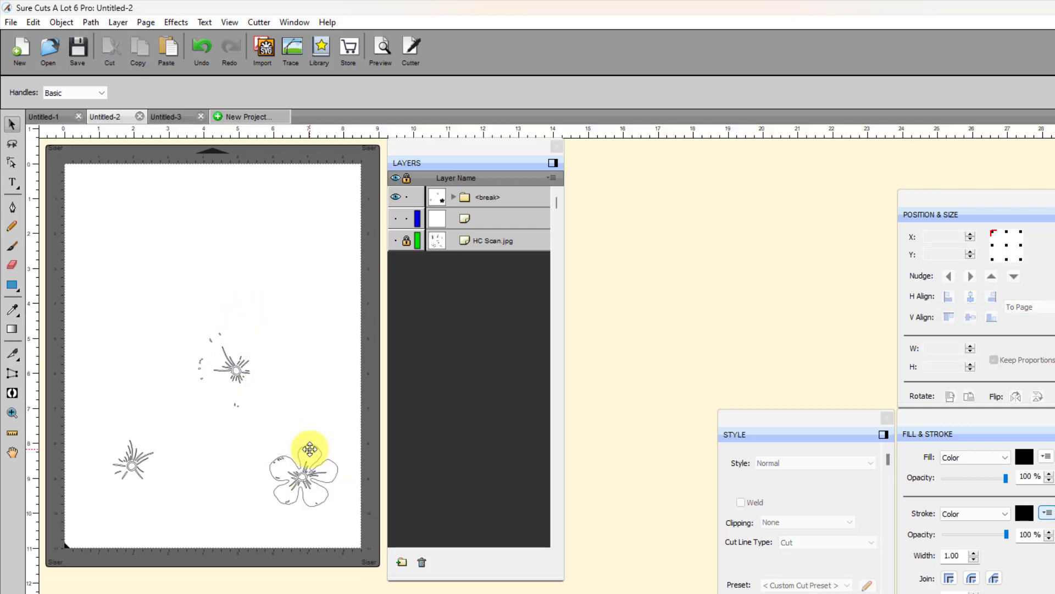
drag(310, 449, 233, 399)
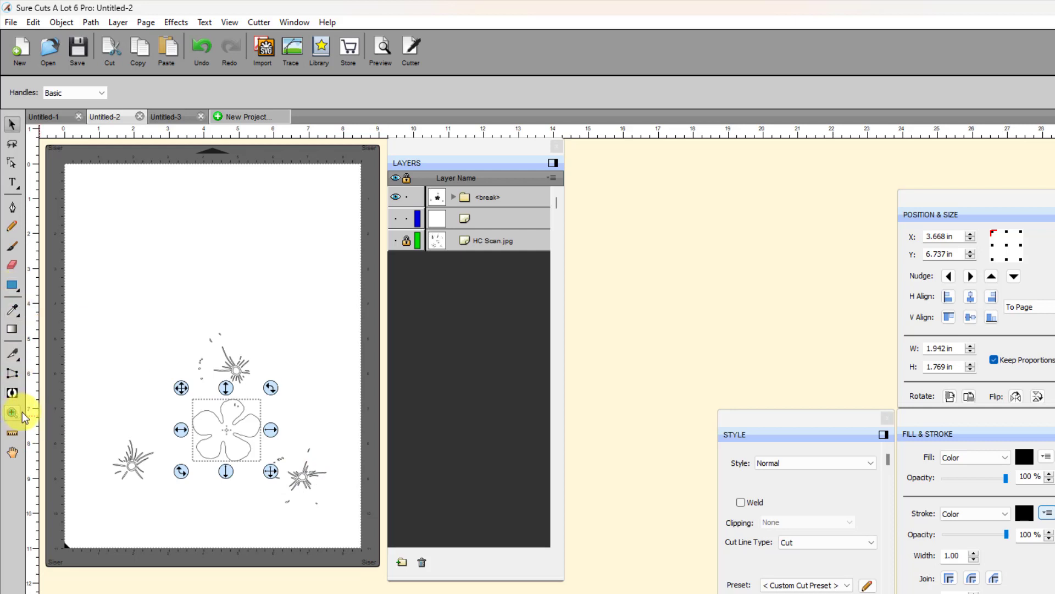
key(ctrl+z)
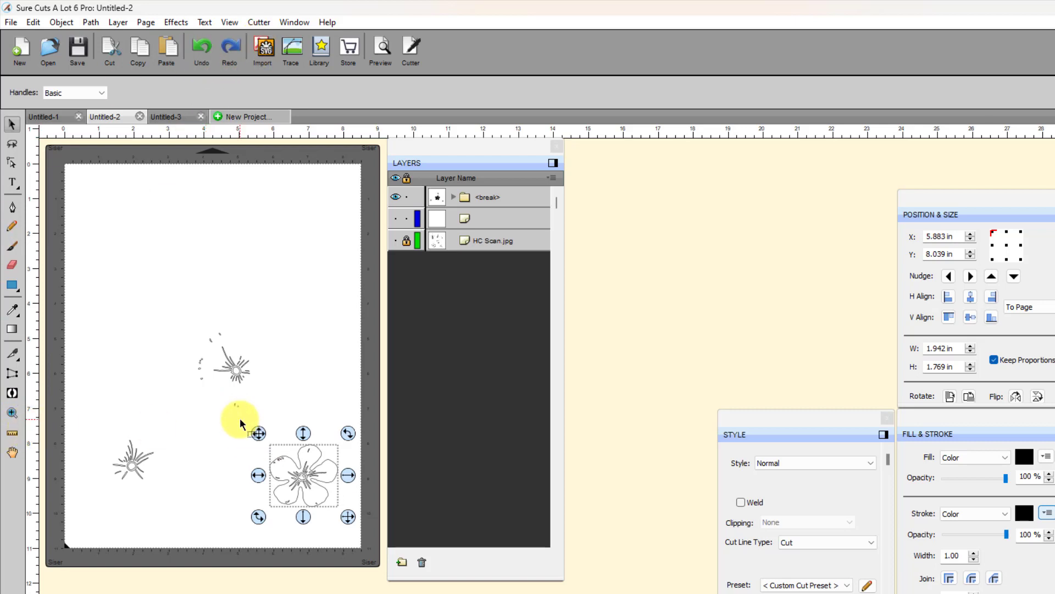
key(Delete)
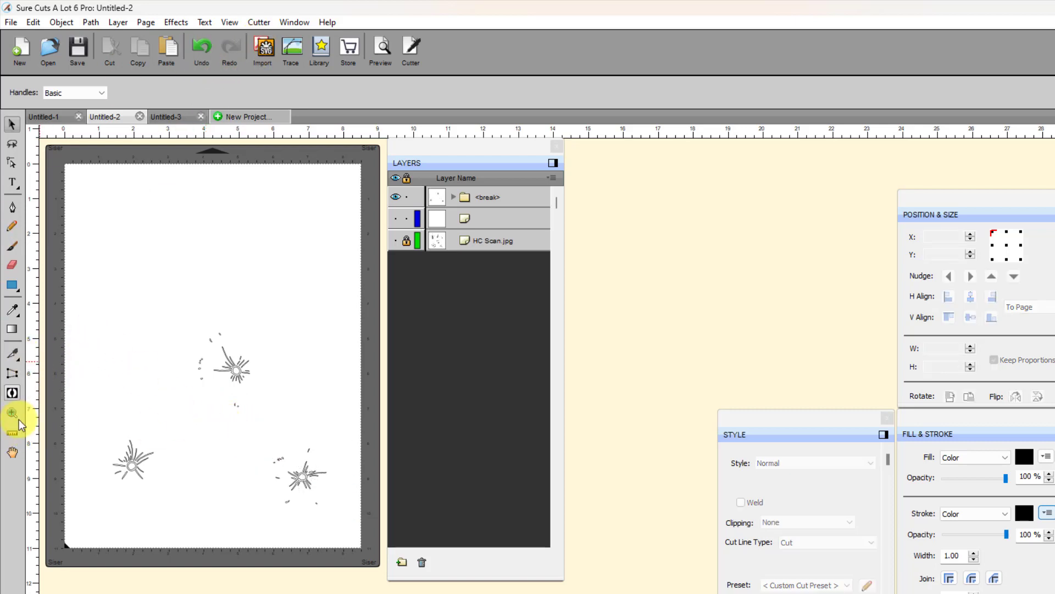
Step: Delete the radiating lines on both sides of the lower-left flower's centre circle
click(13, 412)
drag(92, 312, 349, 528)
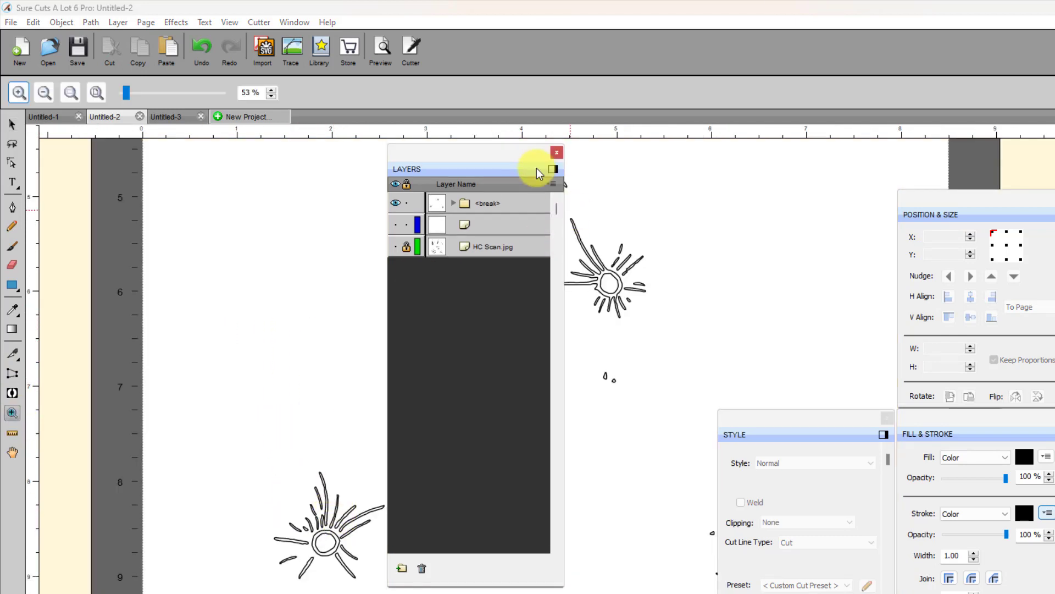
drag(500, 153, 922, 244)
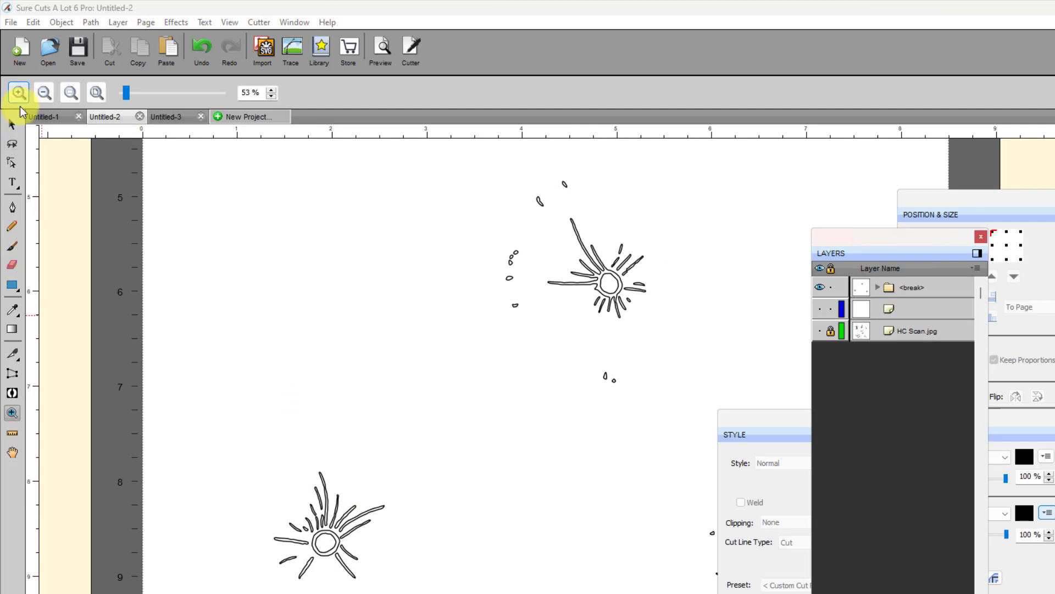
click(9, 131)
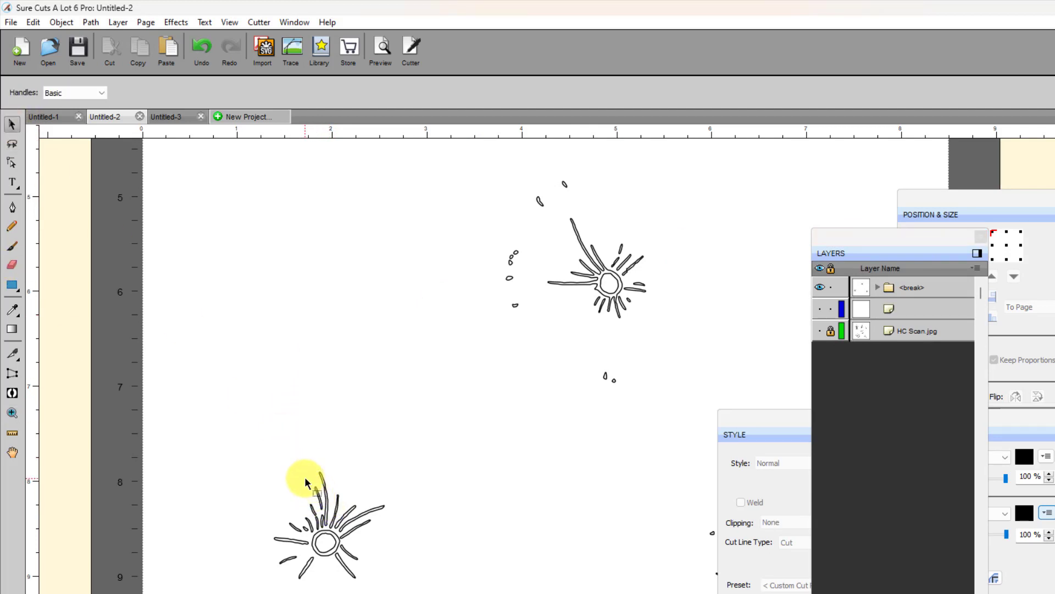
drag(305, 478, 363, 505)
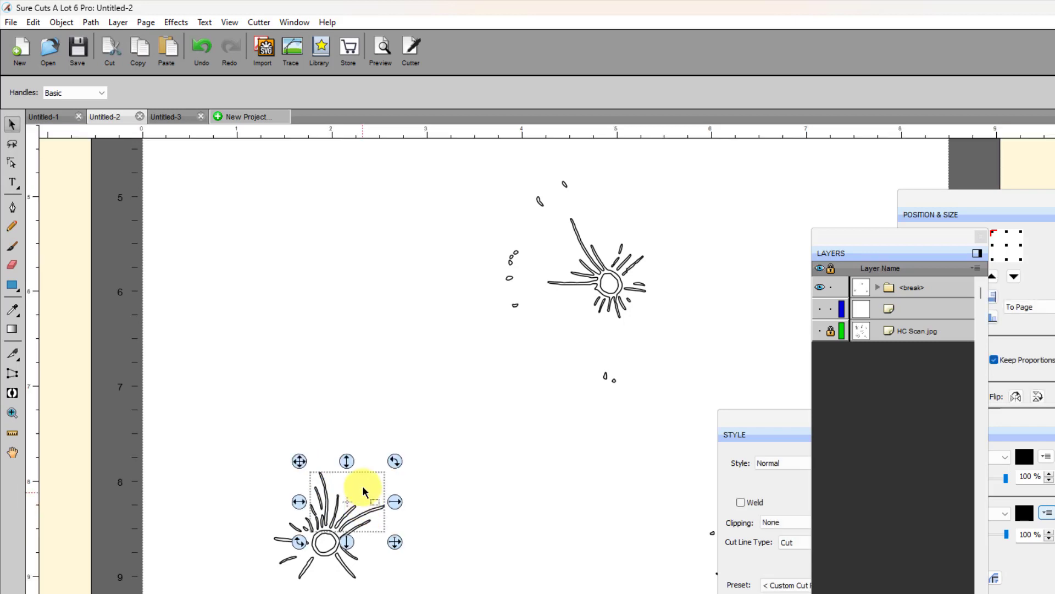
key(Delete)
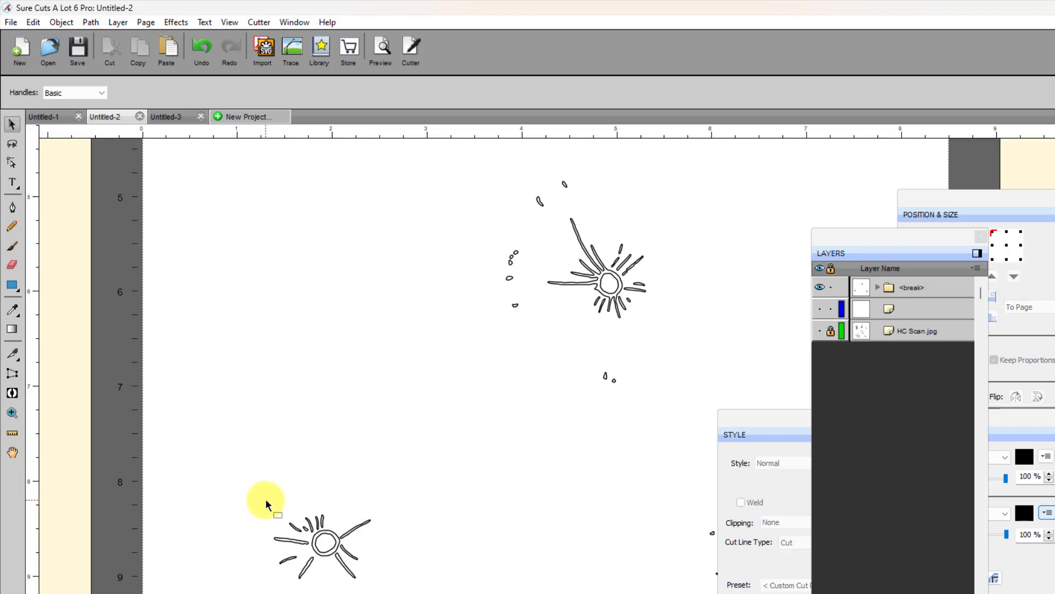
drag(265, 499, 318, 589)
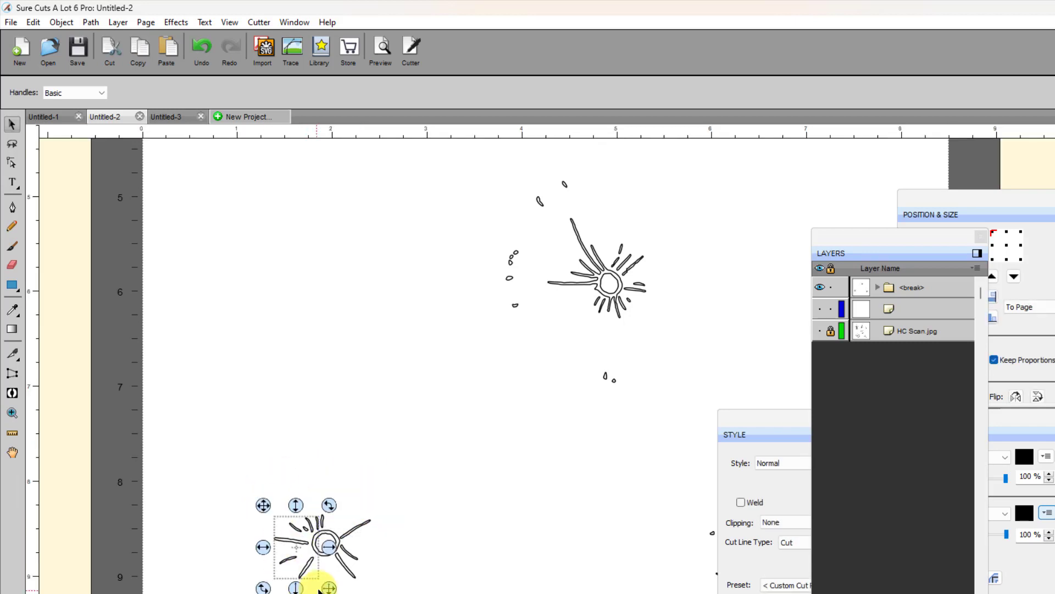
key(Delete)
drag(331, 489, 397, 593)
key(Delete)
Step: Delete the middle flower's outer centre ring together with the long lines to its left
mouse_move(554, 191)
mouse_down()
mouse_move(602, 264)
mouse_move(577, 268)
mouse_up()
click(603, 239)
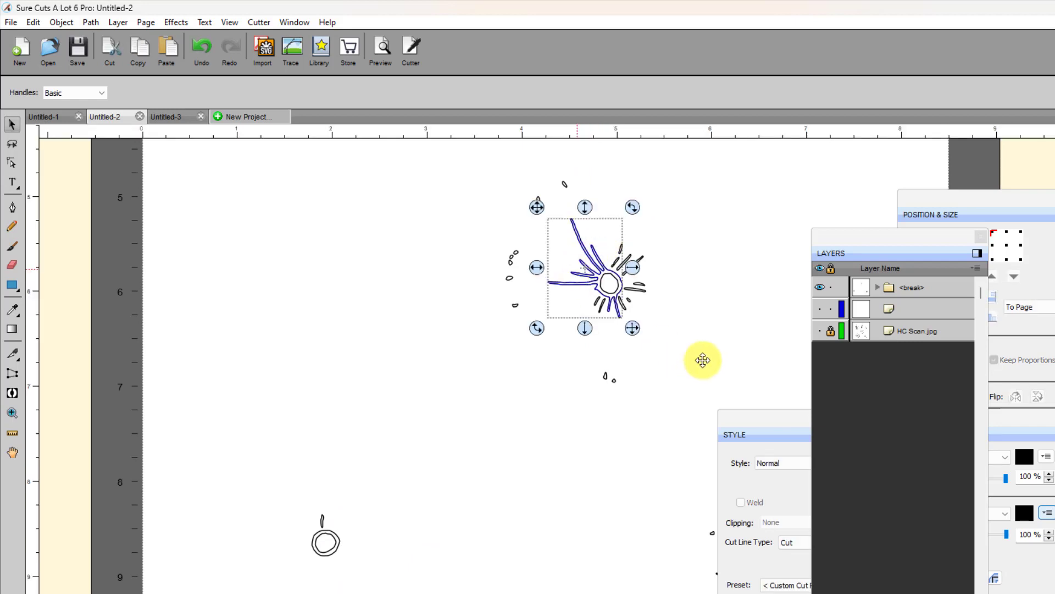
key(Delete)
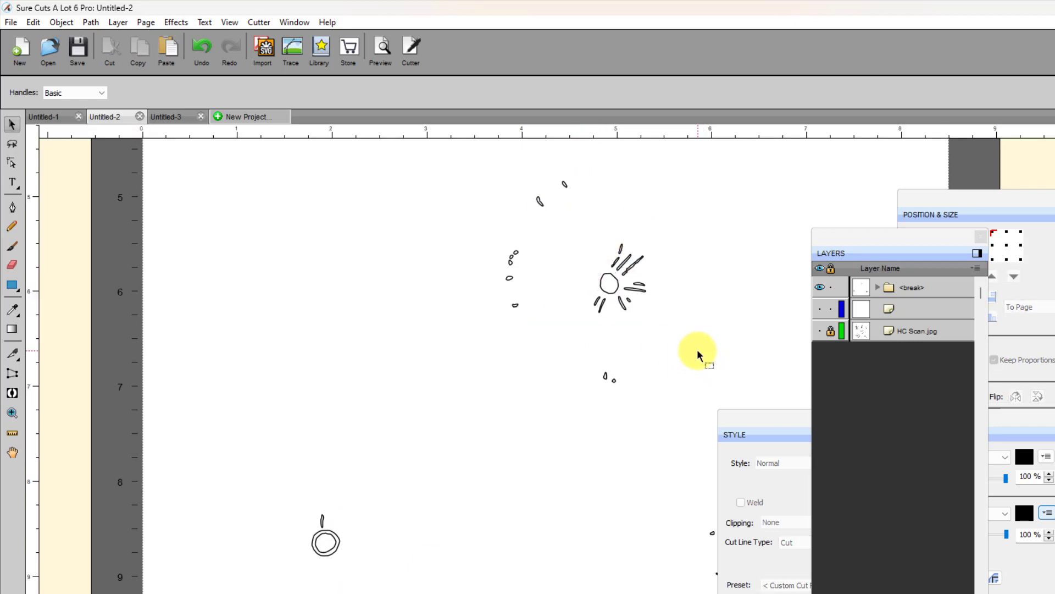
Step: Expand the <break> group in the layer list and delete the lines above and to the upper right of the middle flower's centre circle
click(876, 287)
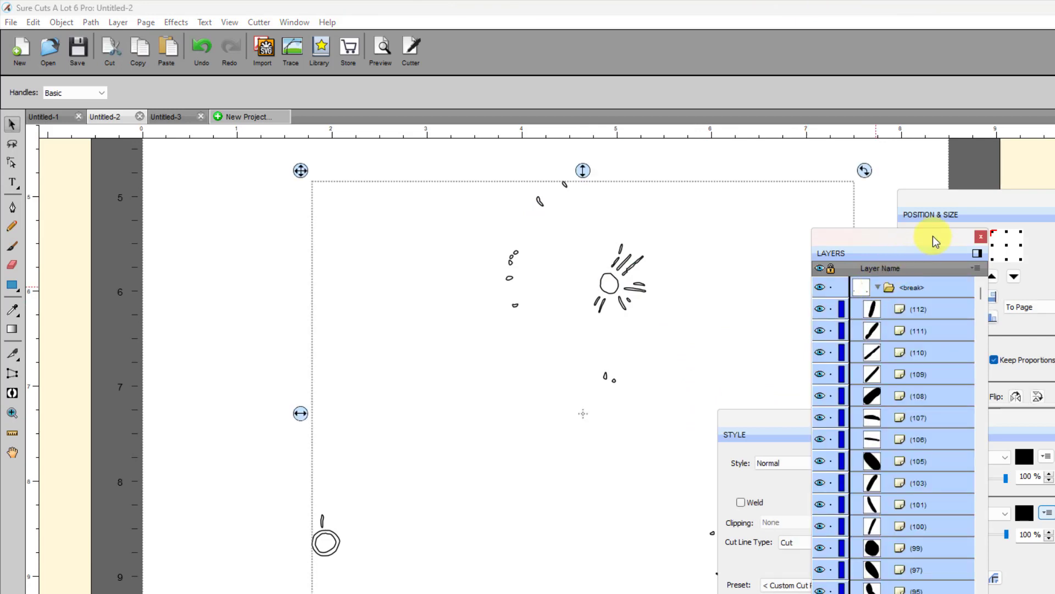
mouse_move(930, 236)
mouse_down()
mouse_move(998, 118)
mouse_move(1011, 61)
mouse_up()
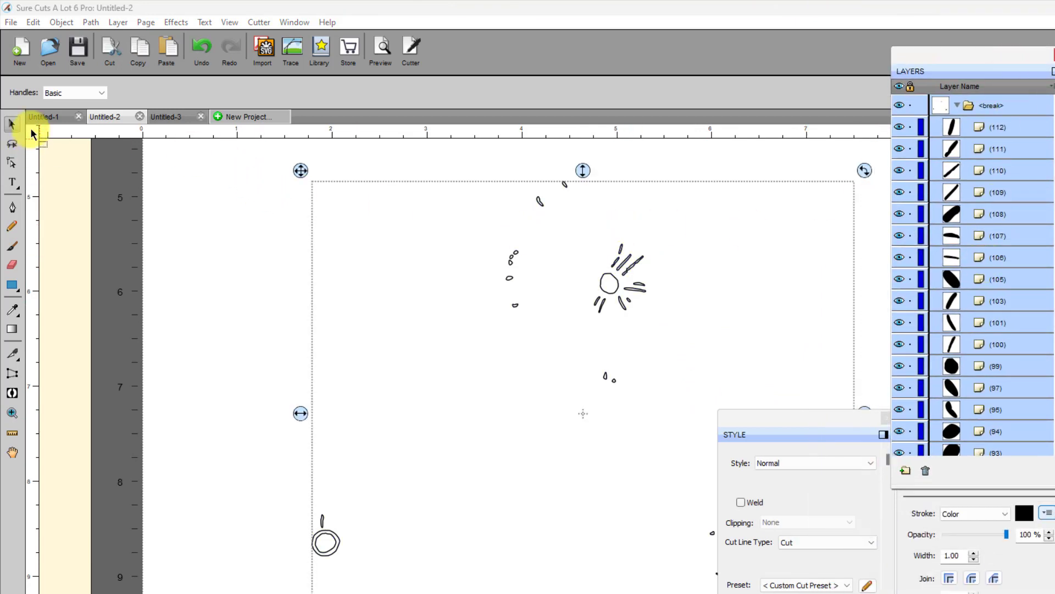
click(201, 203)
drag(599, 216, 660, 272)
key(Delete)
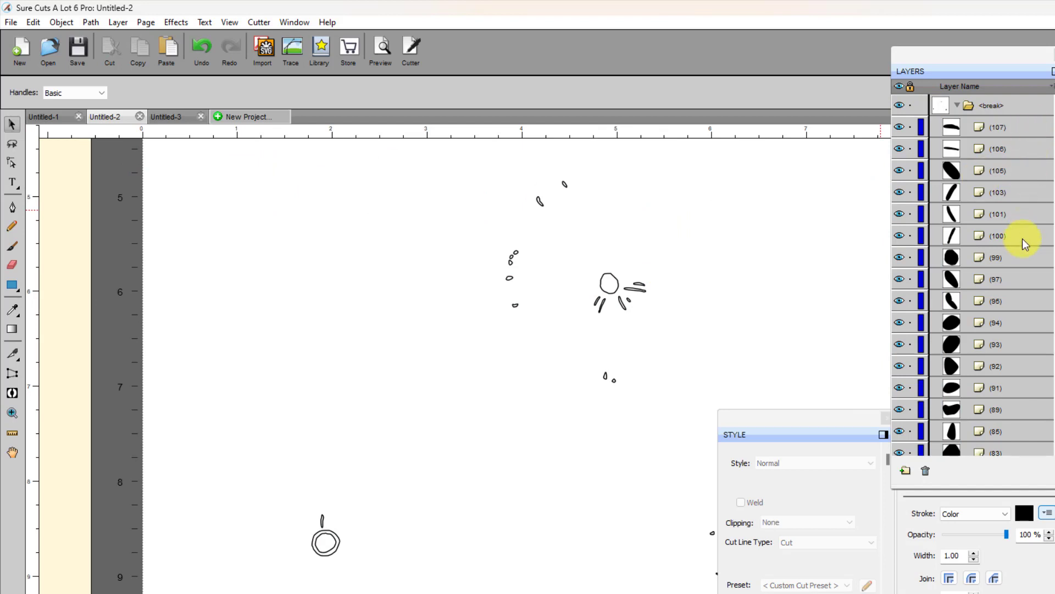
Step: Lock the inner centre circle of each of the three flowers, layers (99), (40) and (67)
click(1004, 261)
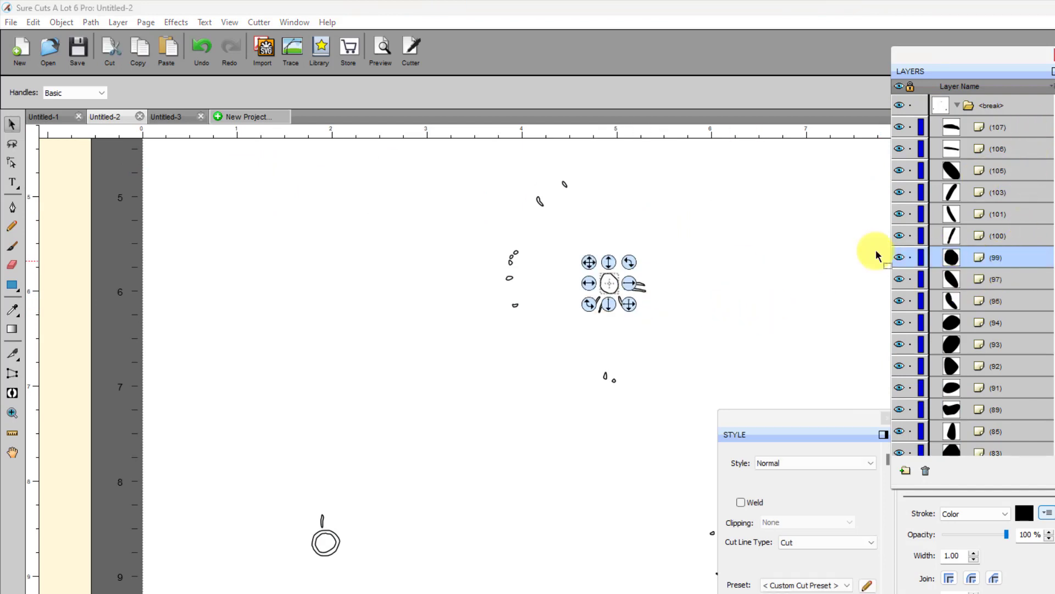
click(911, 258)
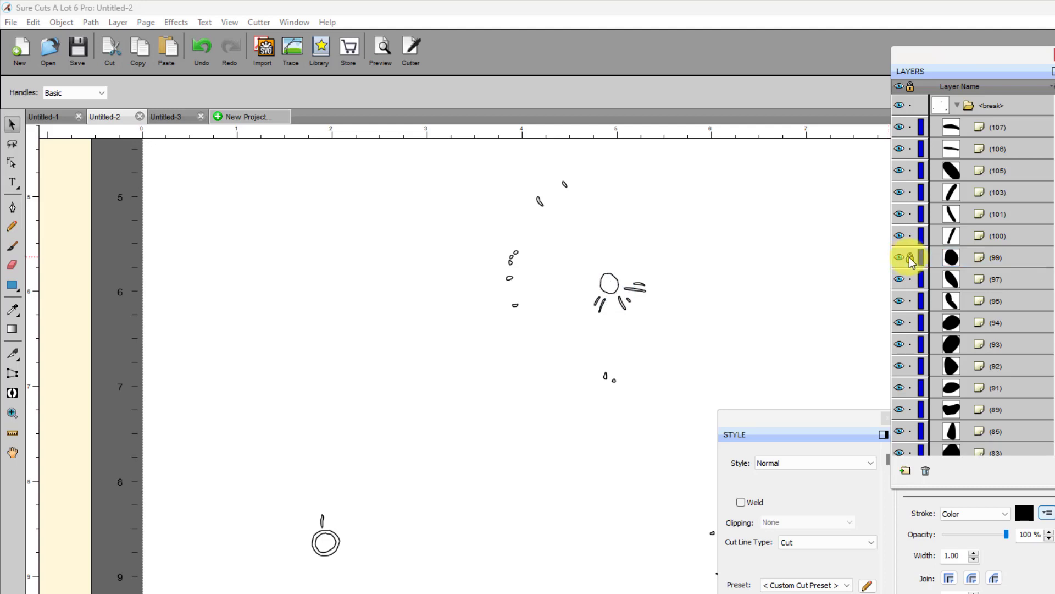
click(331, 544)
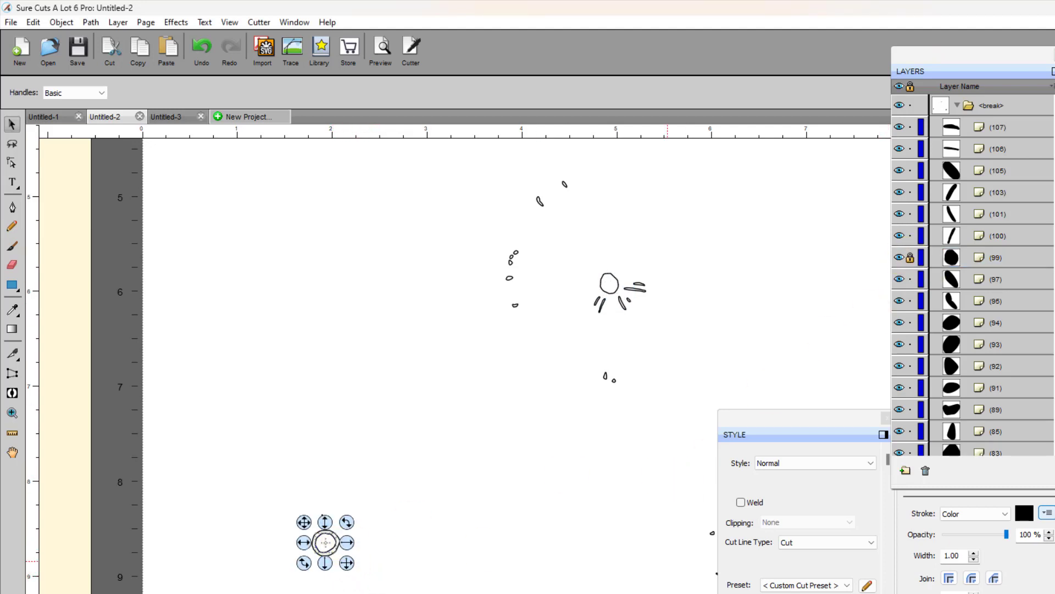
drag(1050, 113, 1041, 427)
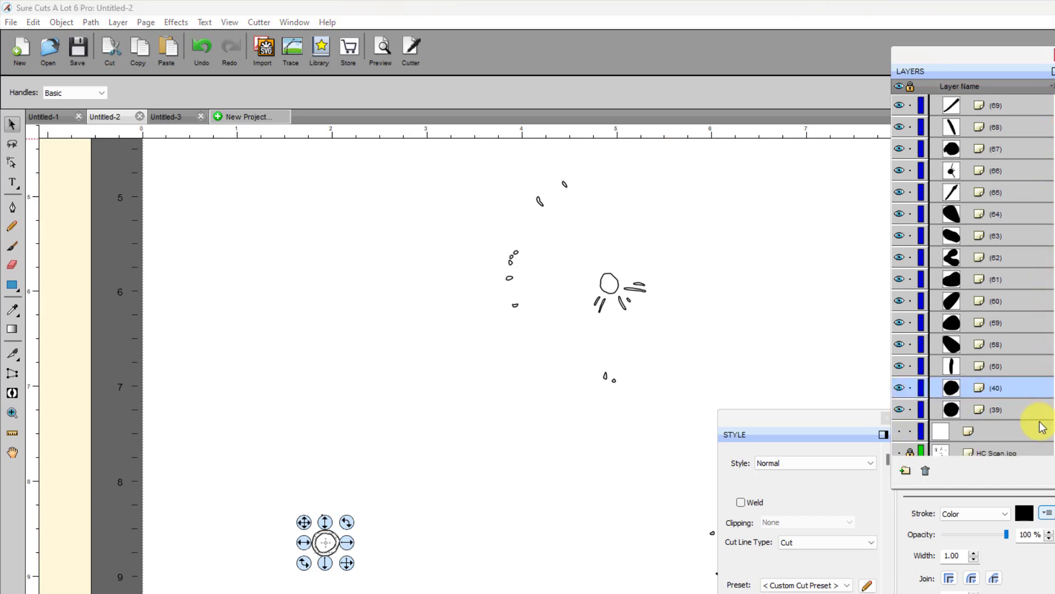
click(909, 388)
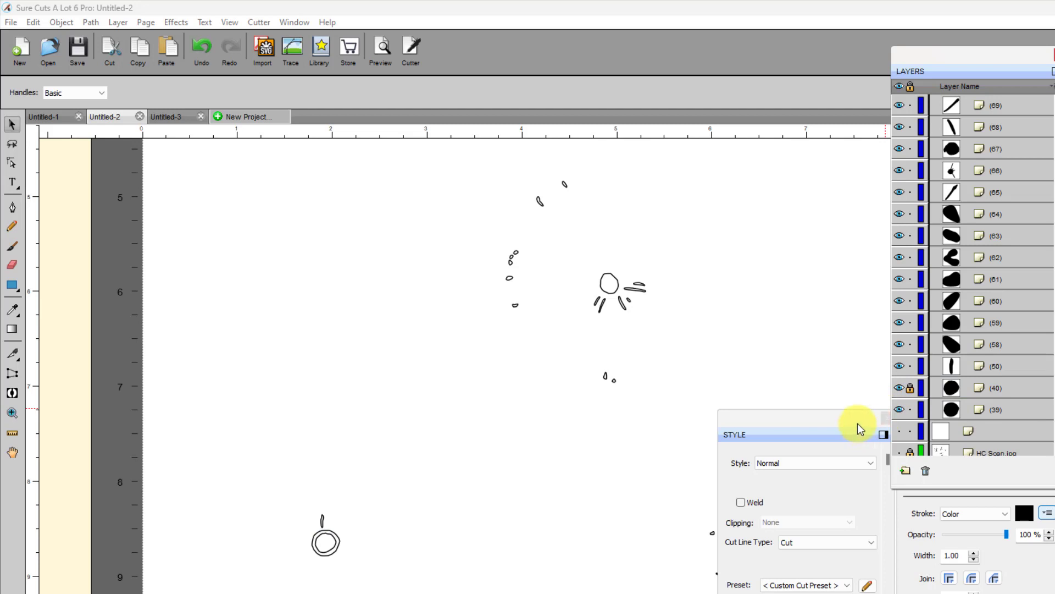
drag(858, 424, 610, 358)
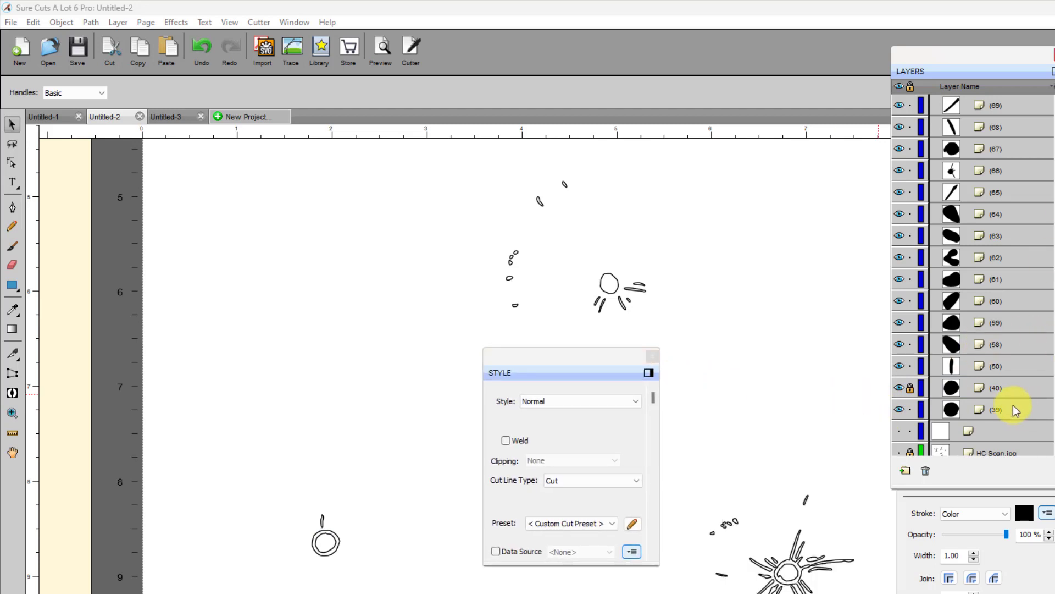
click(1001, 412)
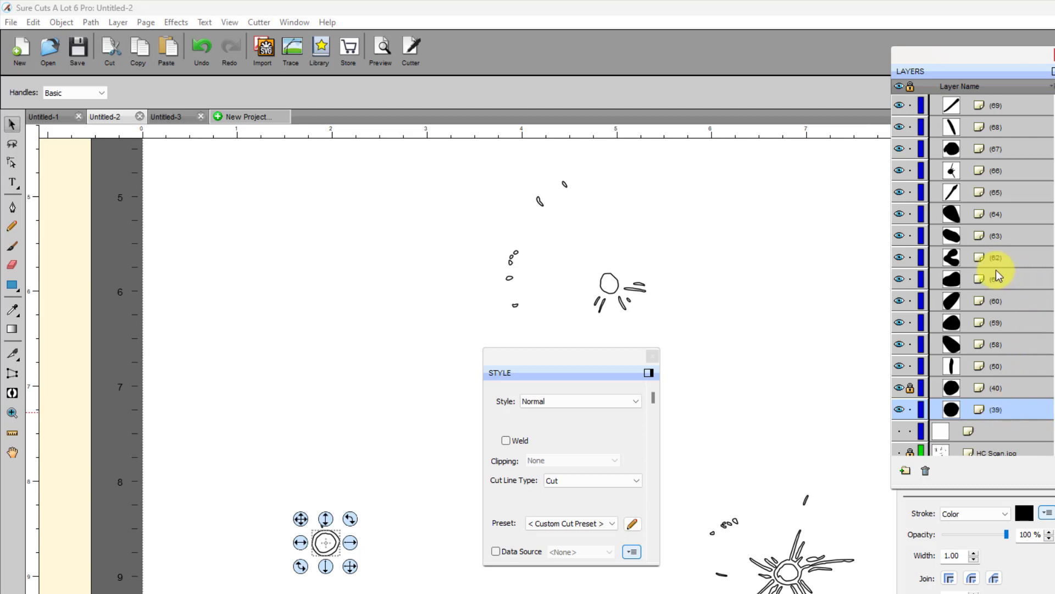
click(996, 149)
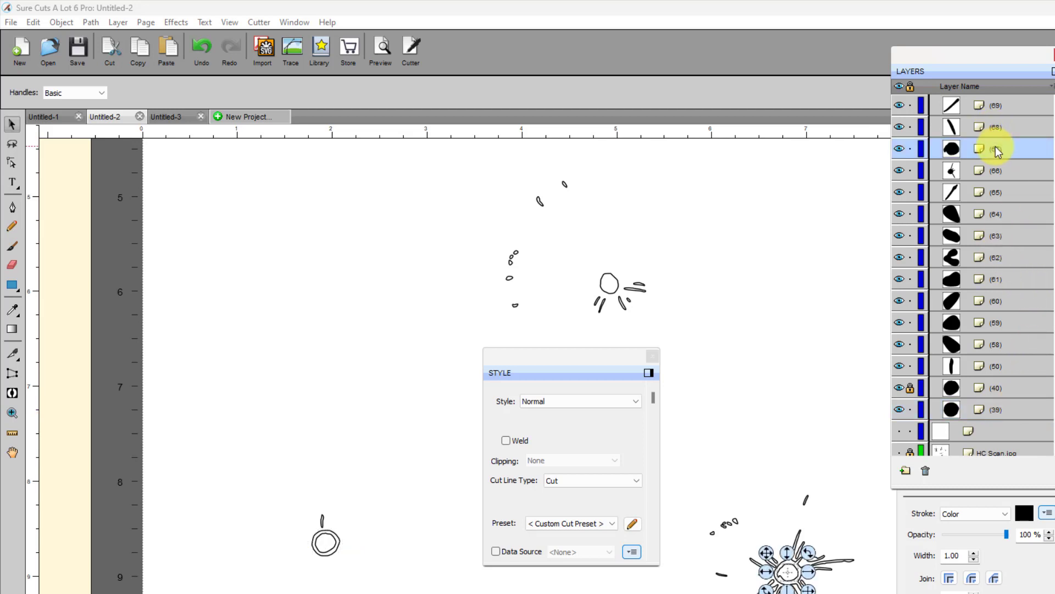
click(910, 148)
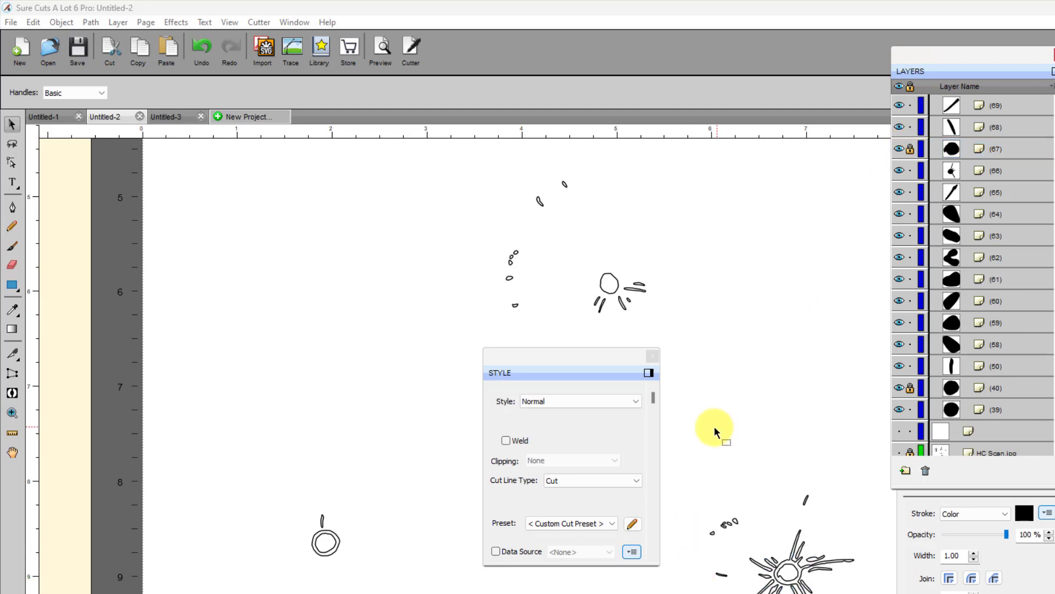
Step: Delete all remaining unlocked trace pieces around the three flower centres, including the lower-left flower's outer ring
mouse_move(693, 434)
mouse_down()
mouse_move(787, 583)
mouse_move(890, 593)
mouse_up()
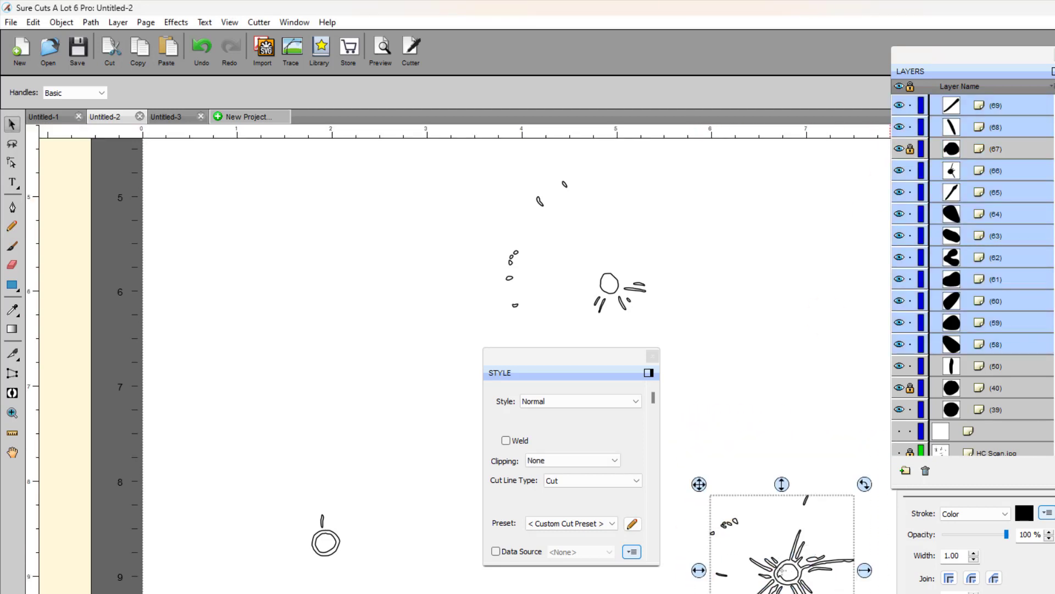
key(Delete)
mouse_move(359, 139)
mouse_down()
mouse_move(723, 329)
mouse_move(688, 352)
mouse_up()
key(Delete)
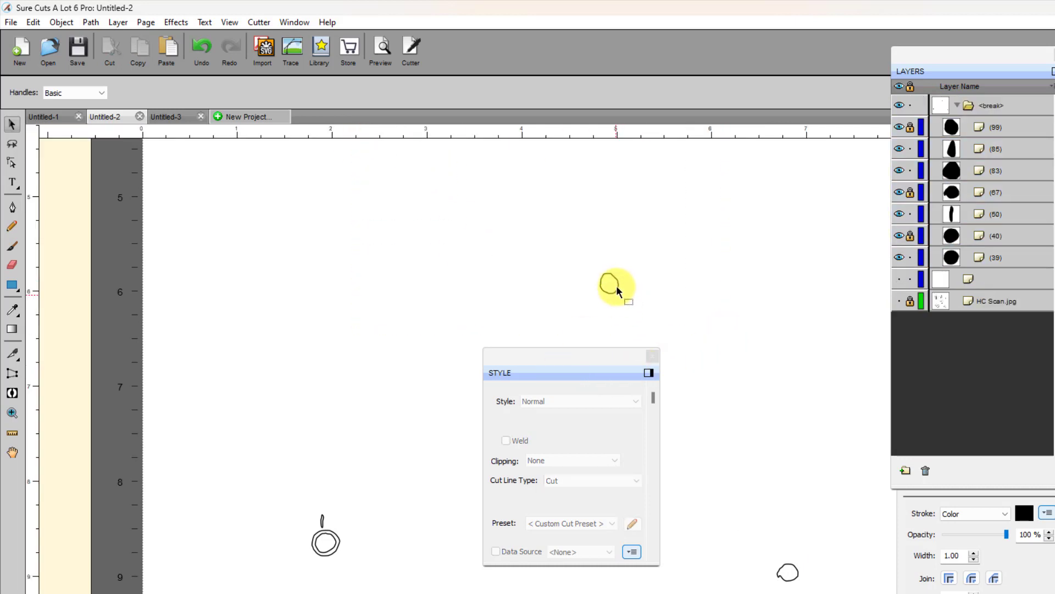
drag(246, 471, 364, 592)
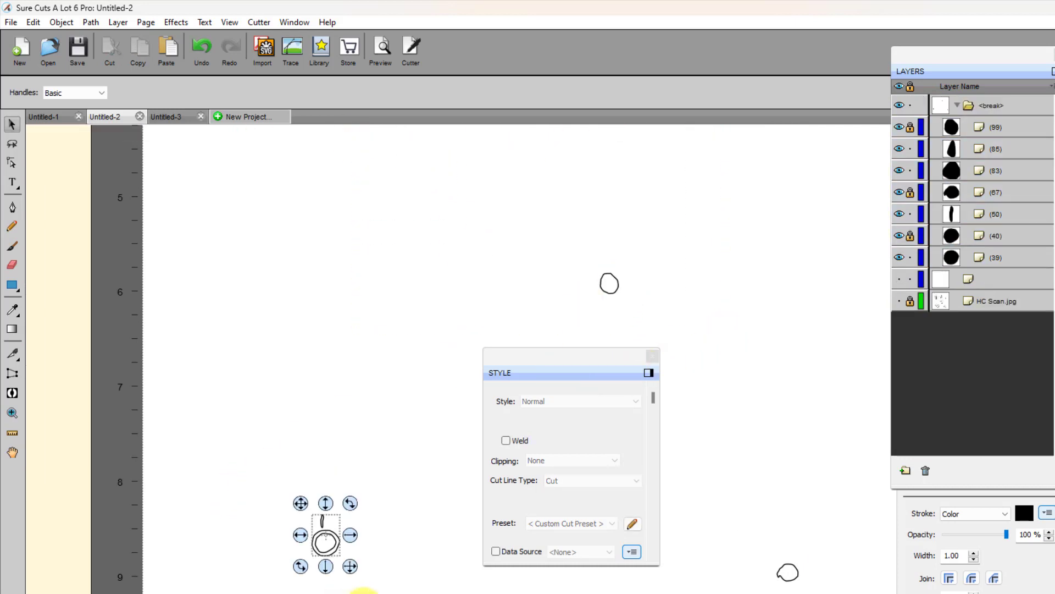
key(Delete)
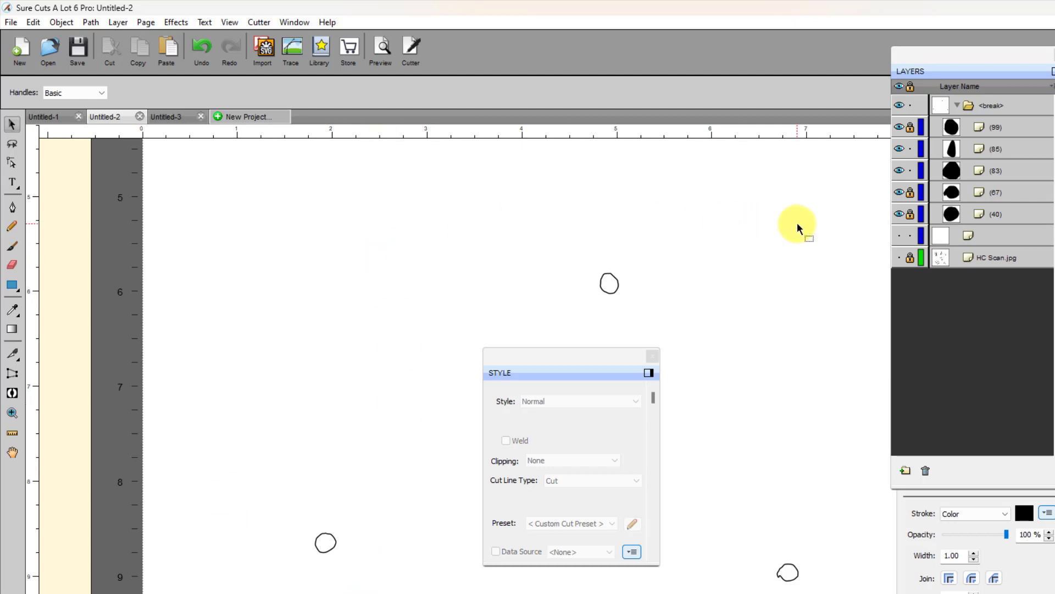
Step: Unlock the three flower centre circles and show the hidden layer holding the leaf and flower outlines
click(911, 129)
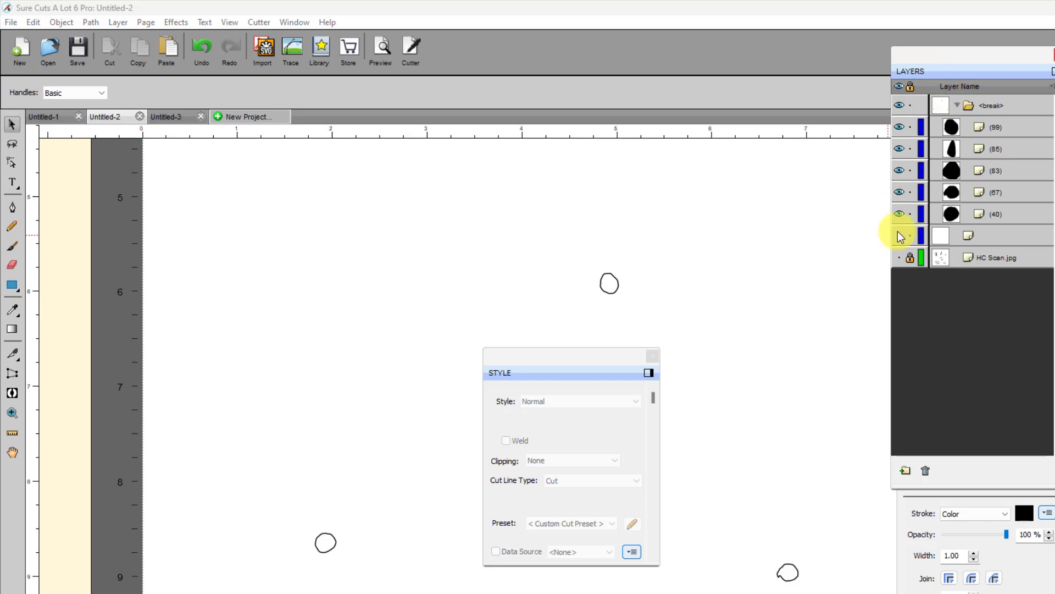
click(899, 235)
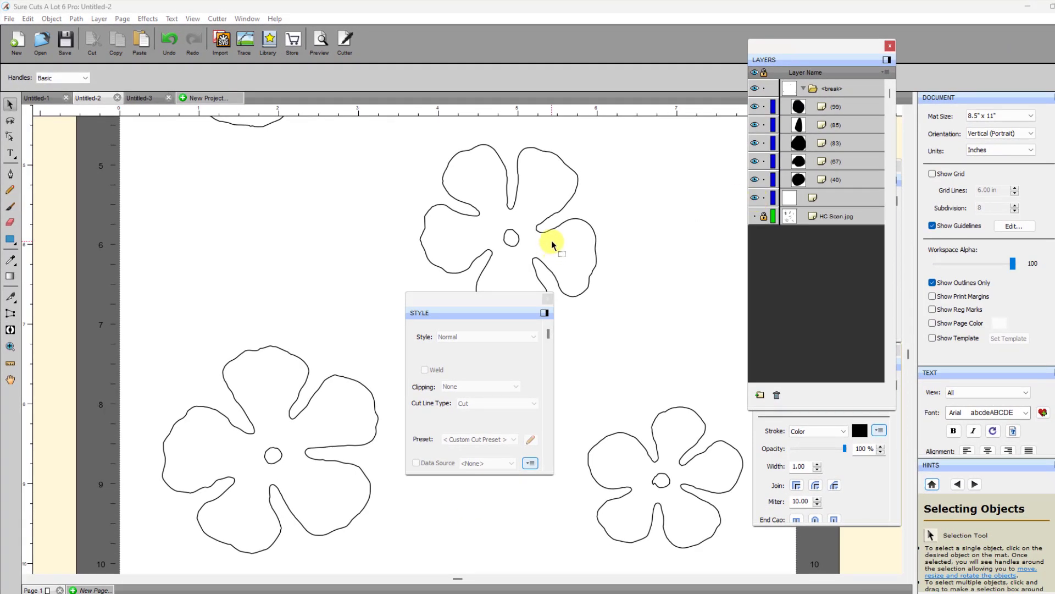
key(ctrl+0)
click(457, 212)
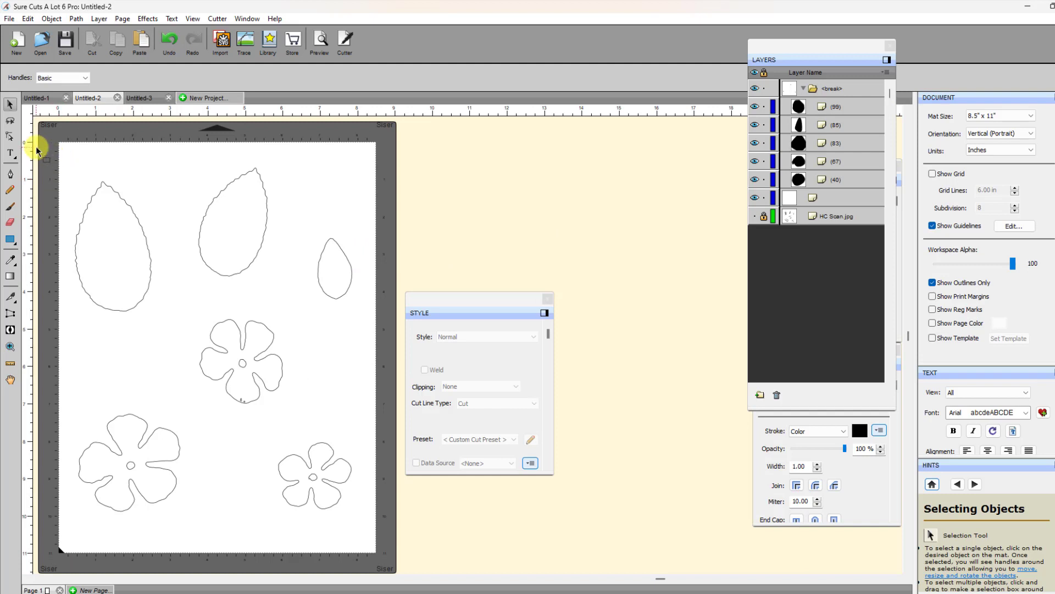
Step: Delete the two stray pieces, layers (85) and (83), inside the middle flower's bottom petal
drag(37, 146, 384, 558)
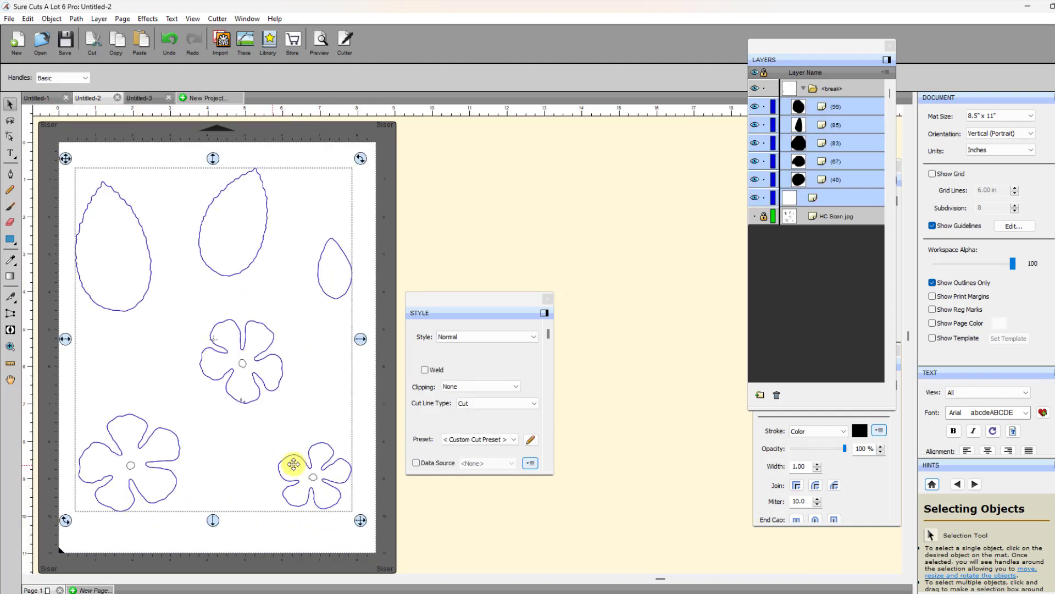
click(268, 434)
drag(267, 432, 220, 383)
key(Delete)
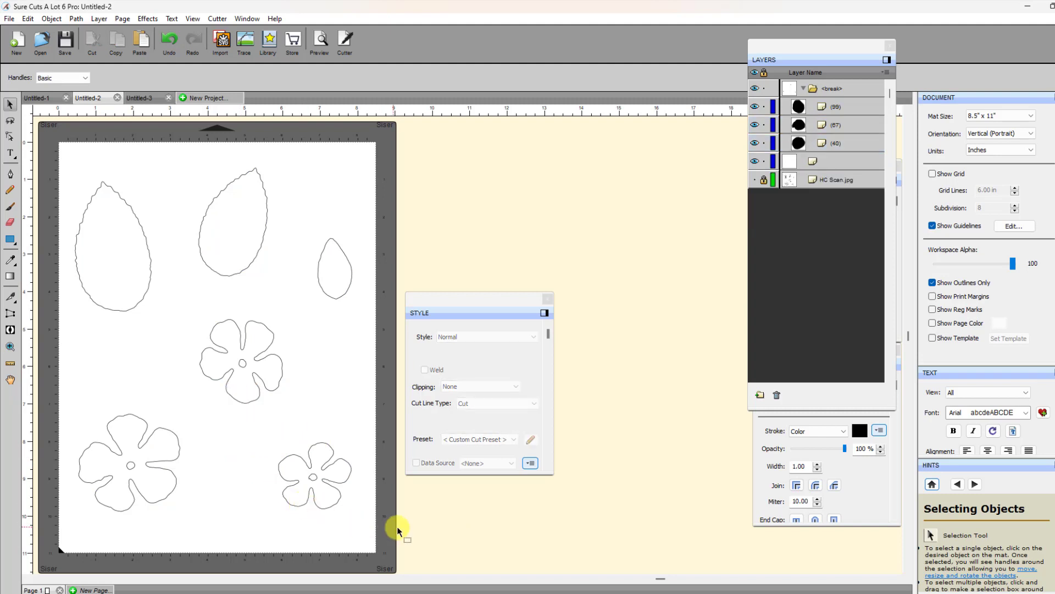
Step: Select all leaf and flower outlines together with the three centre circles and merge them into one object
drag(440, 559, 258, 462)
drag(57, 202, 20, 135)
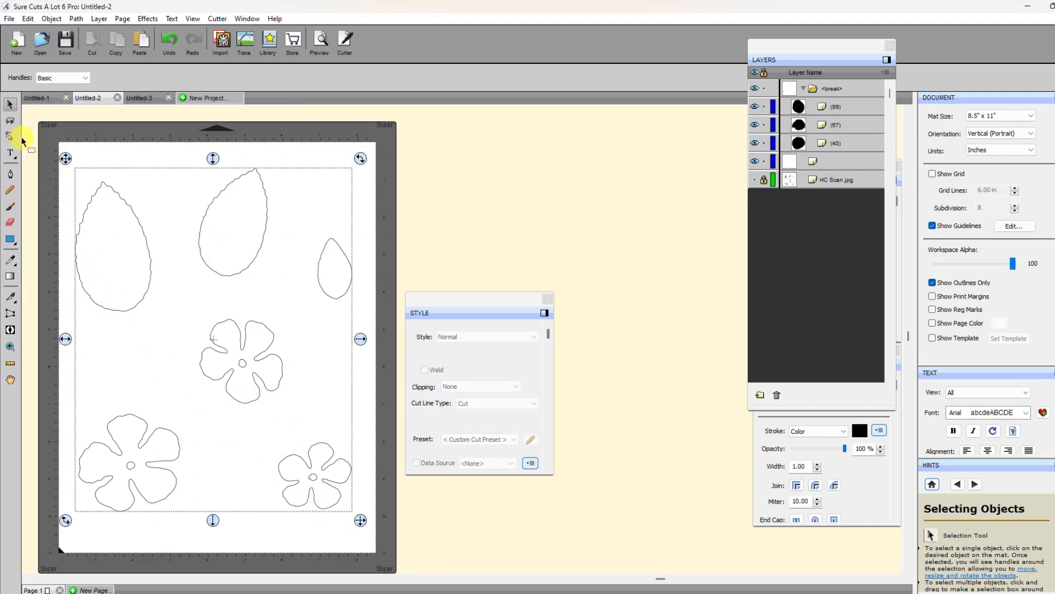
click(52, 18)
click(70, 130)
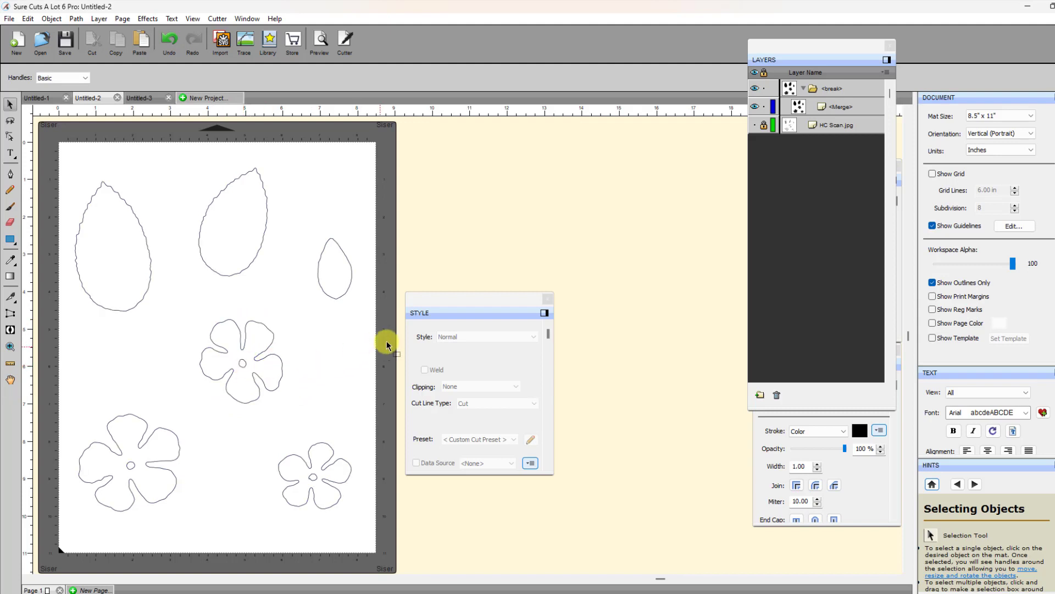
Step: Unlock and show the HC Scan.jpg layer, and turn off Show Outlines Only for the document
drag(465, 309, 621, 287)
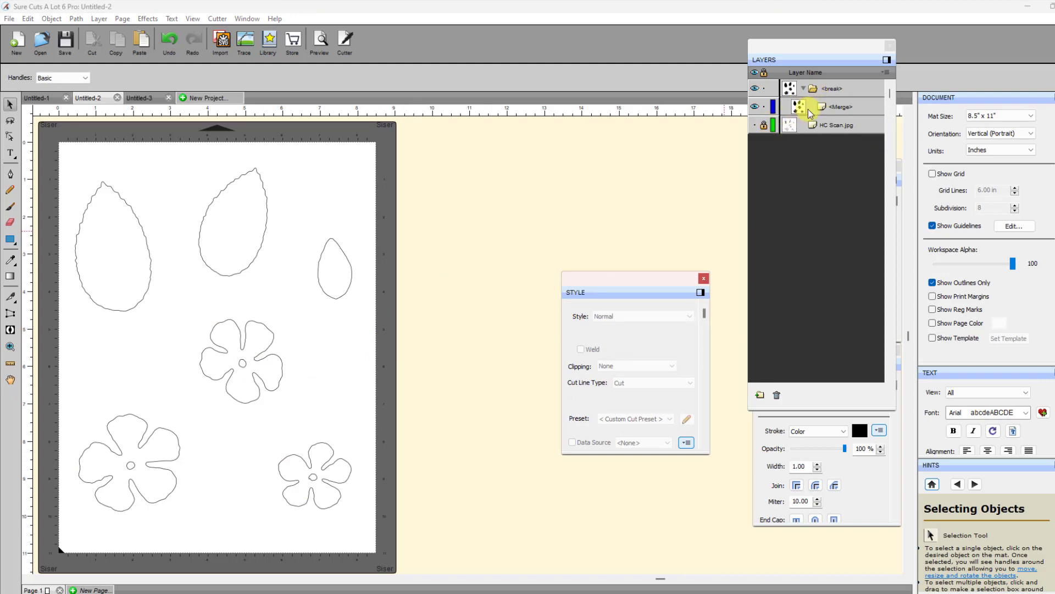
click(764, 125)
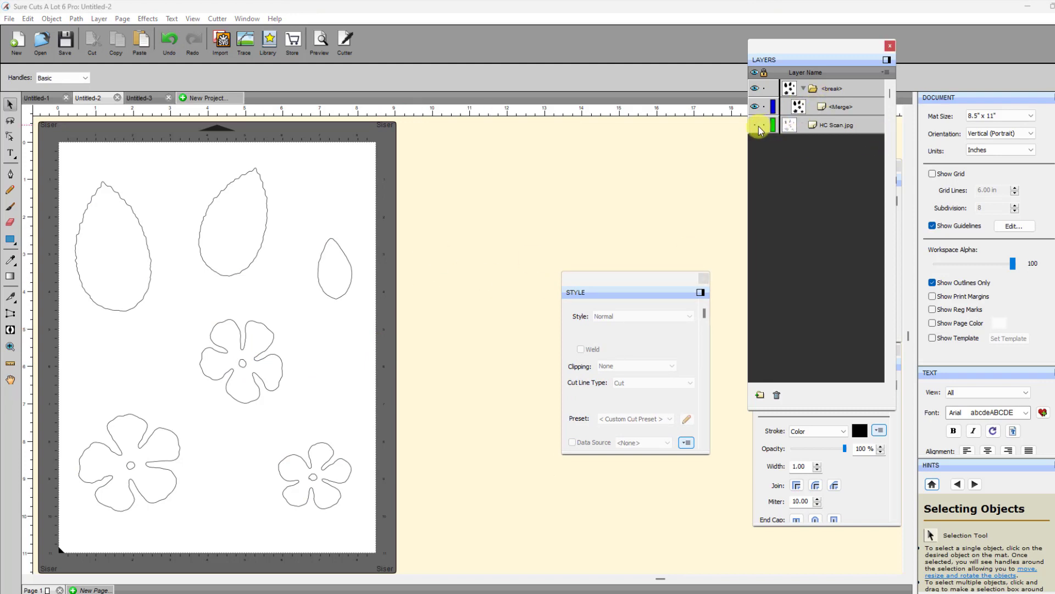
click(754, 125)
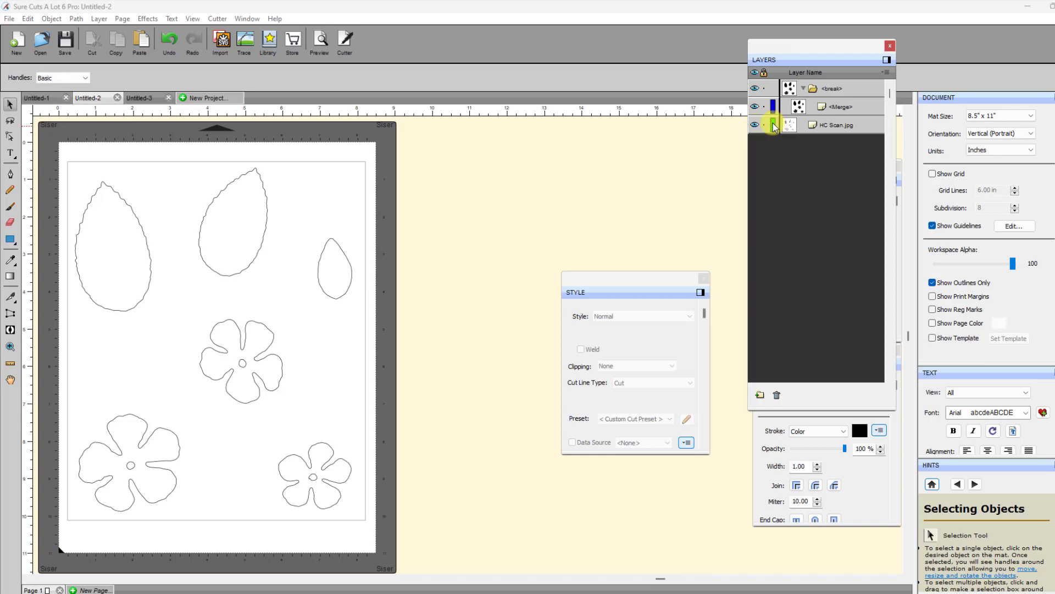
click(814, 126)
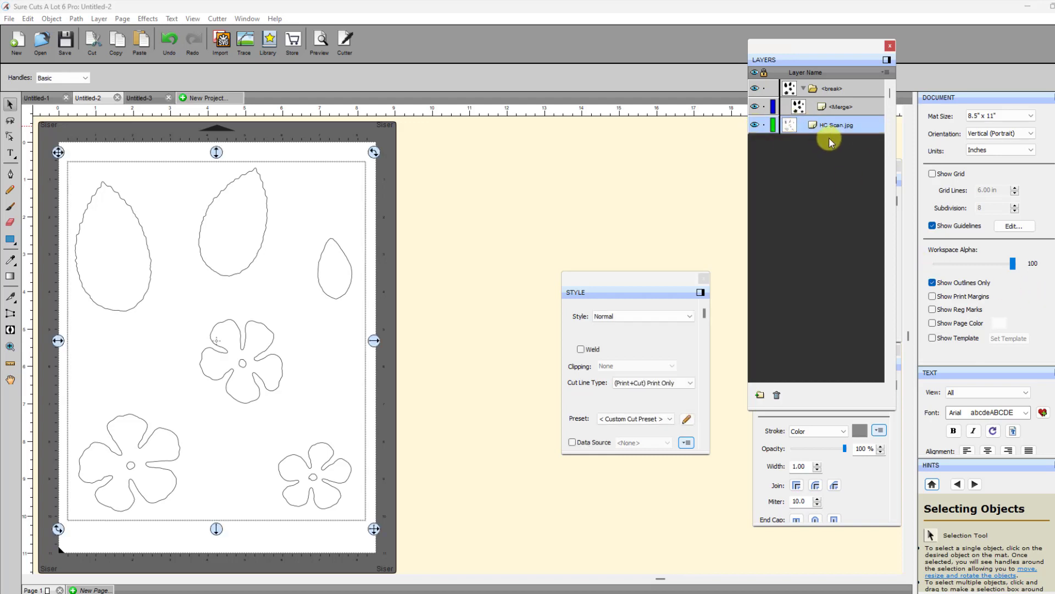
click(932, 284)
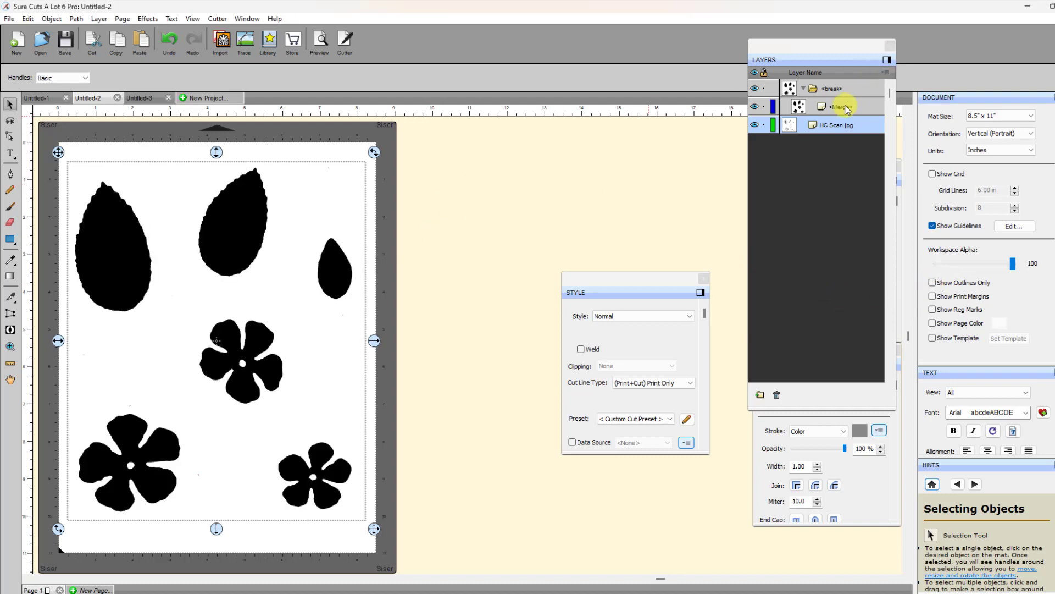
Step: Give the merged outlines in the <break> group a red (FF0000) colour stroke
click(834, 90)
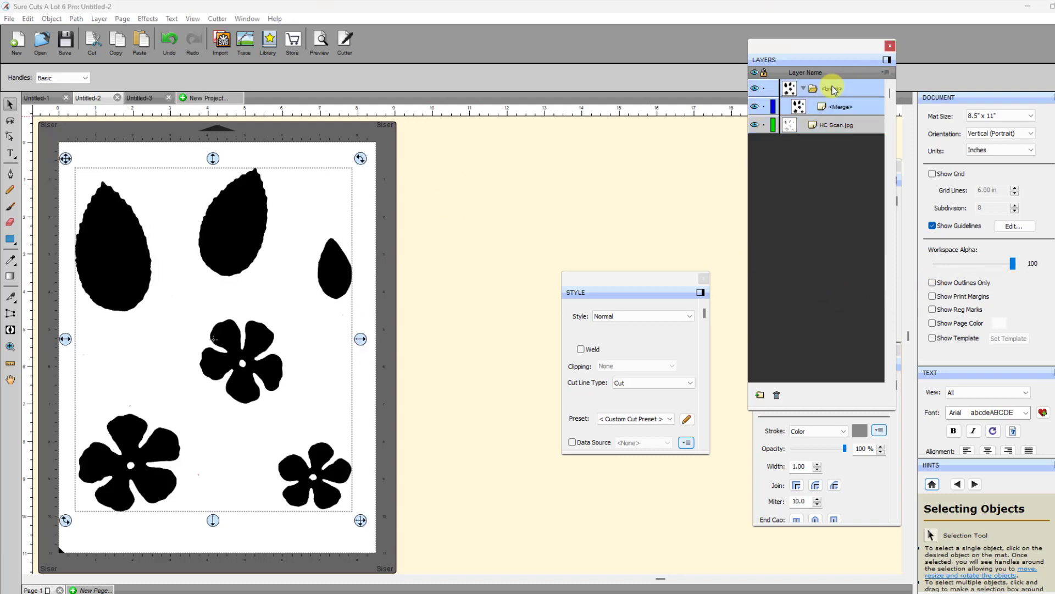
click(845, 432)
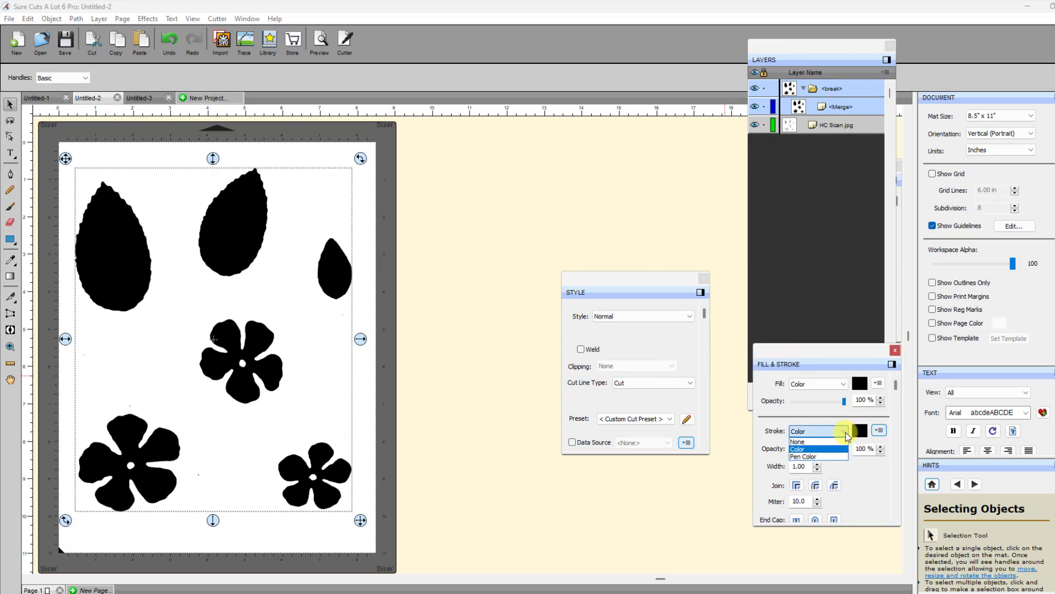
click(804, 445)
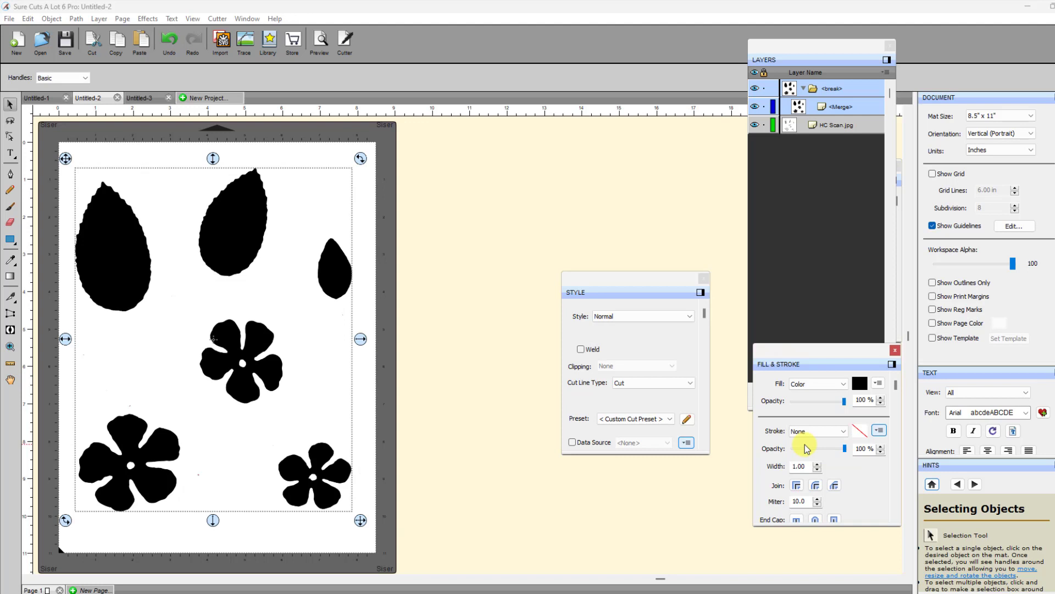
click(841, 431)
click(804, 442)
click(845, 432)
click(808, 452)
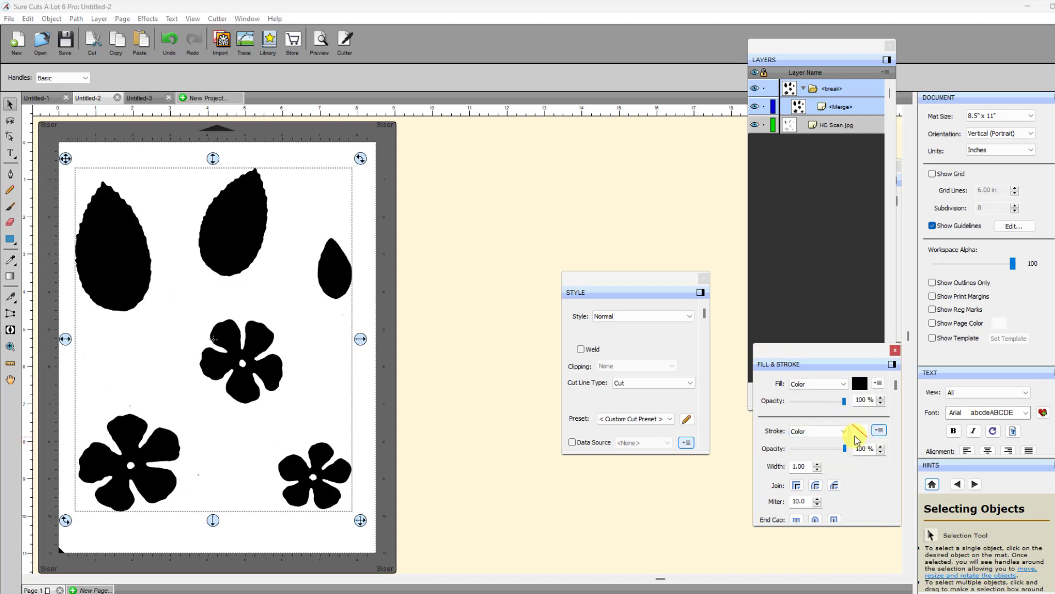
click(860, 431)
click(419, 232)
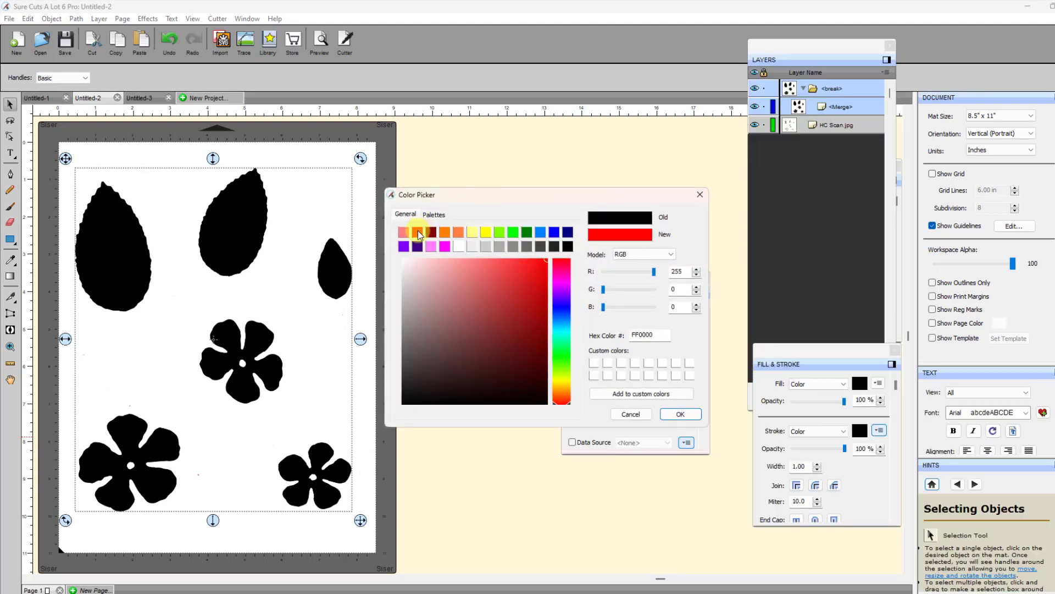
click(685, 418)
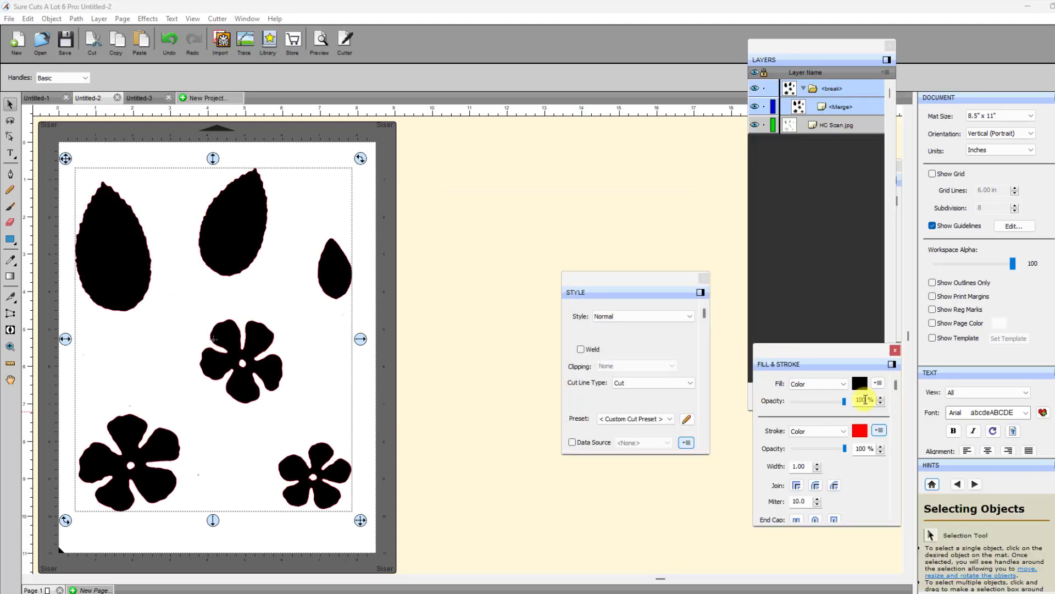
Step: Set the fill of the merged outlines to None and deselect them
click(843, 383)
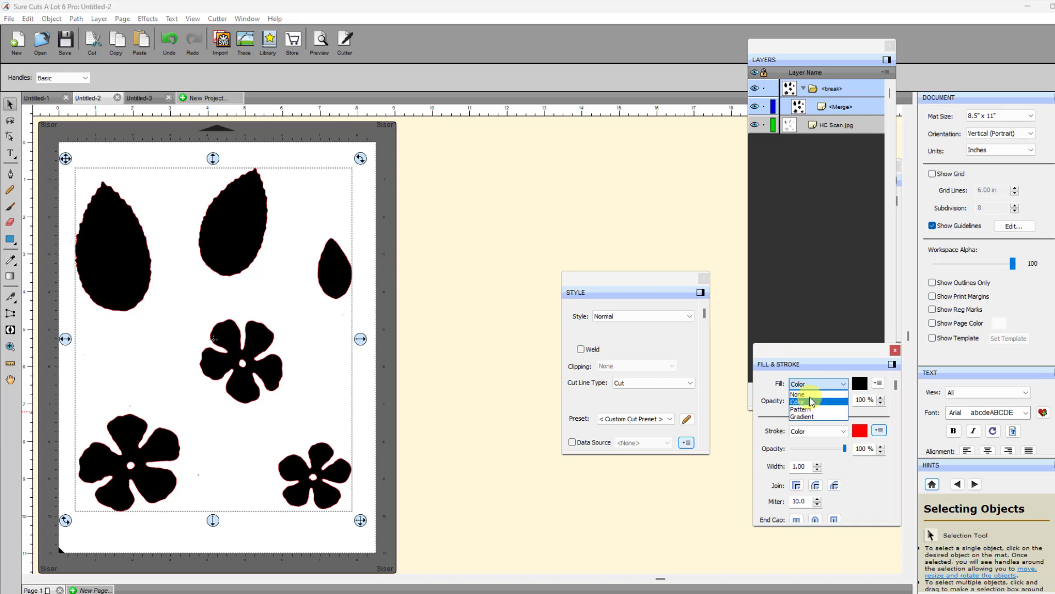
click(809, 393)
click(499, 280)
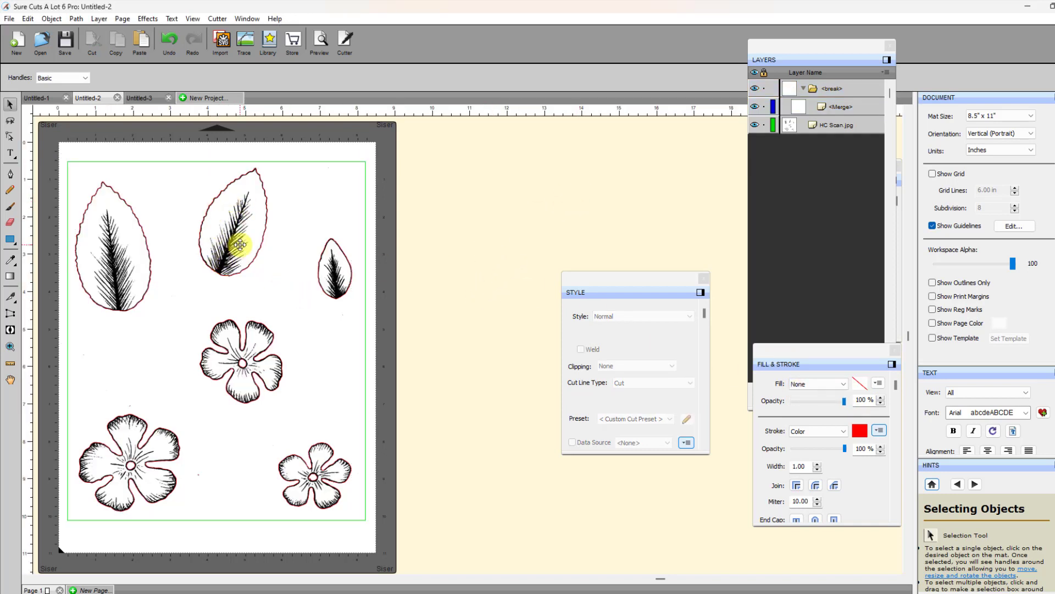
Step: Check the cut line type of HC Scan.jpg and set the <Merge> layer's cut line type to (Print+Cut) Cut Only
drag(648, 283, 646, 211)
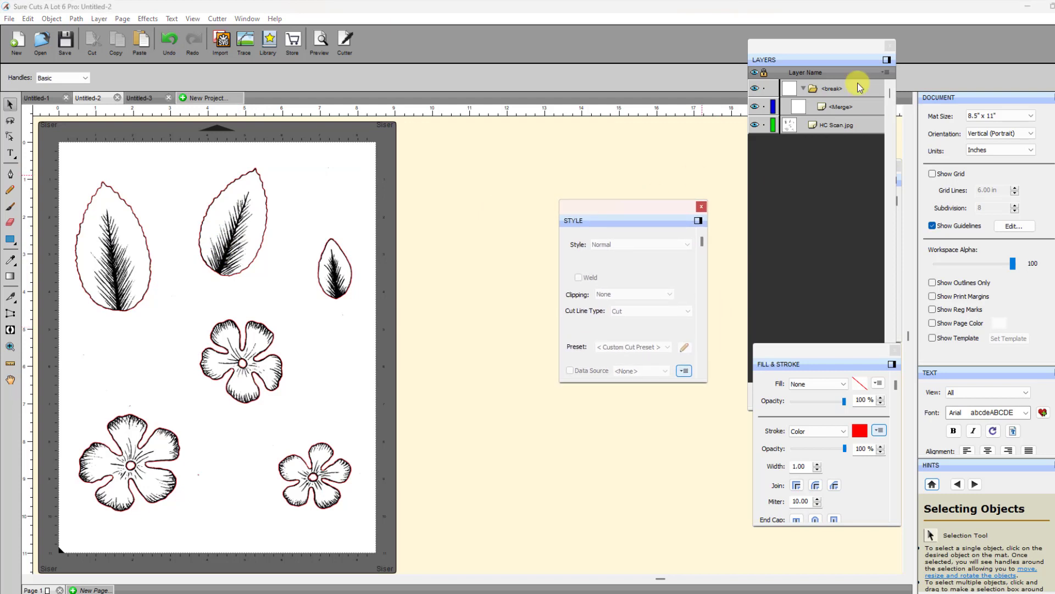
click(836, 125)
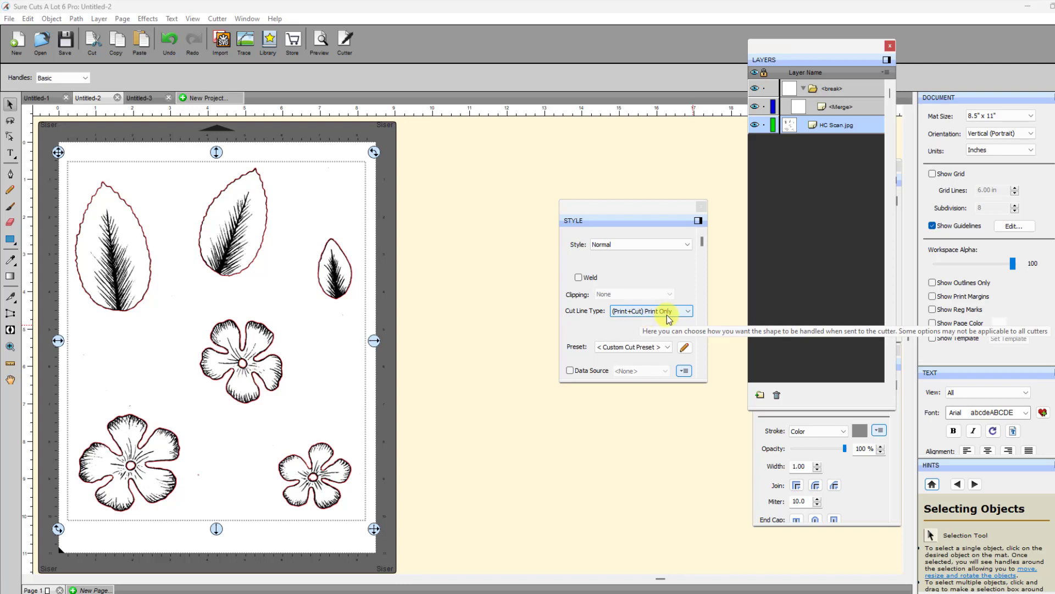
click(835, 107)
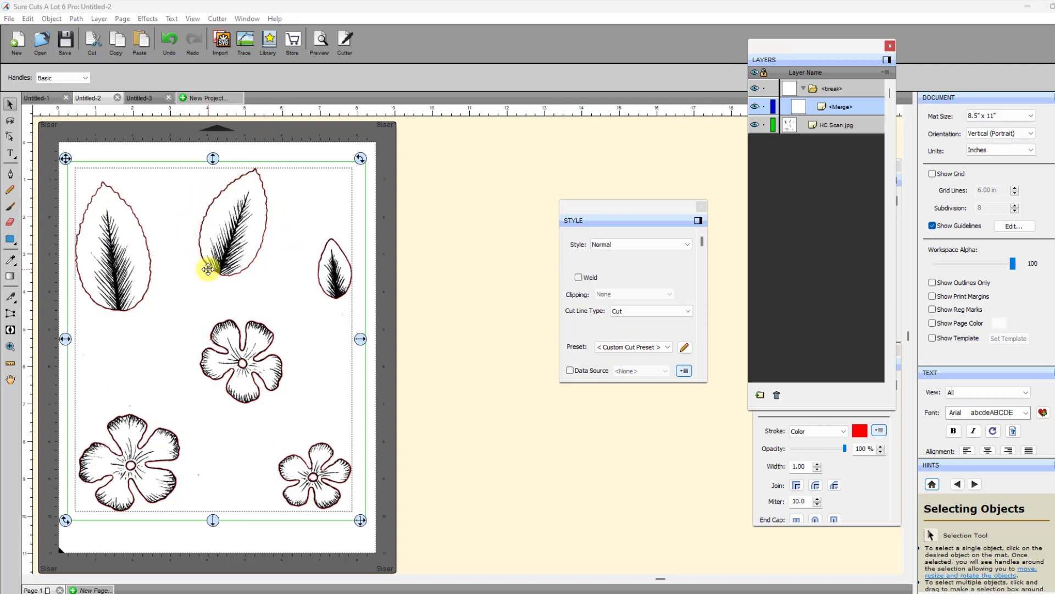
click(689, 311)
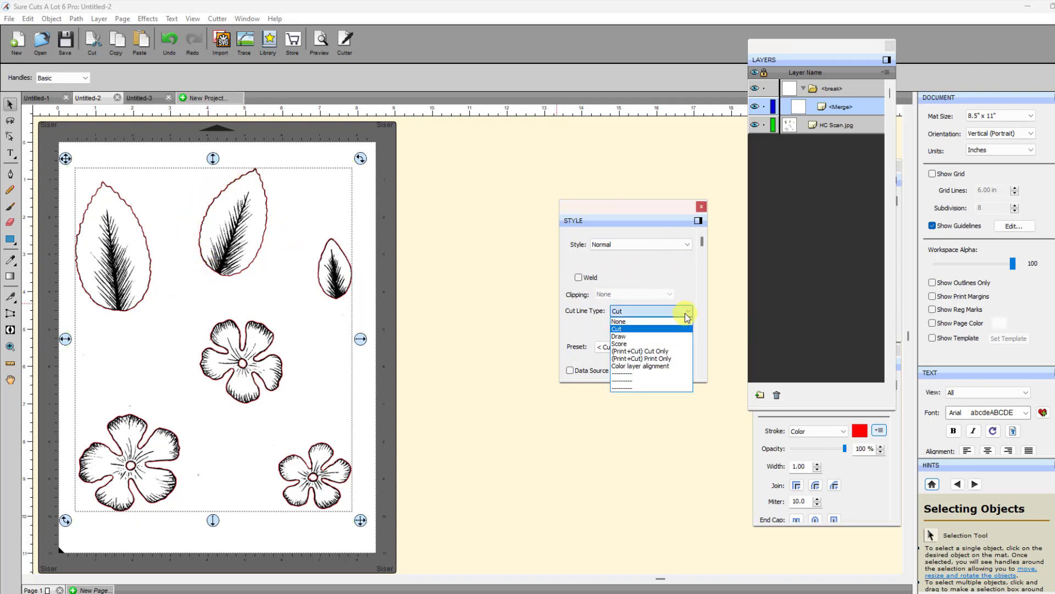
click(665, 350)
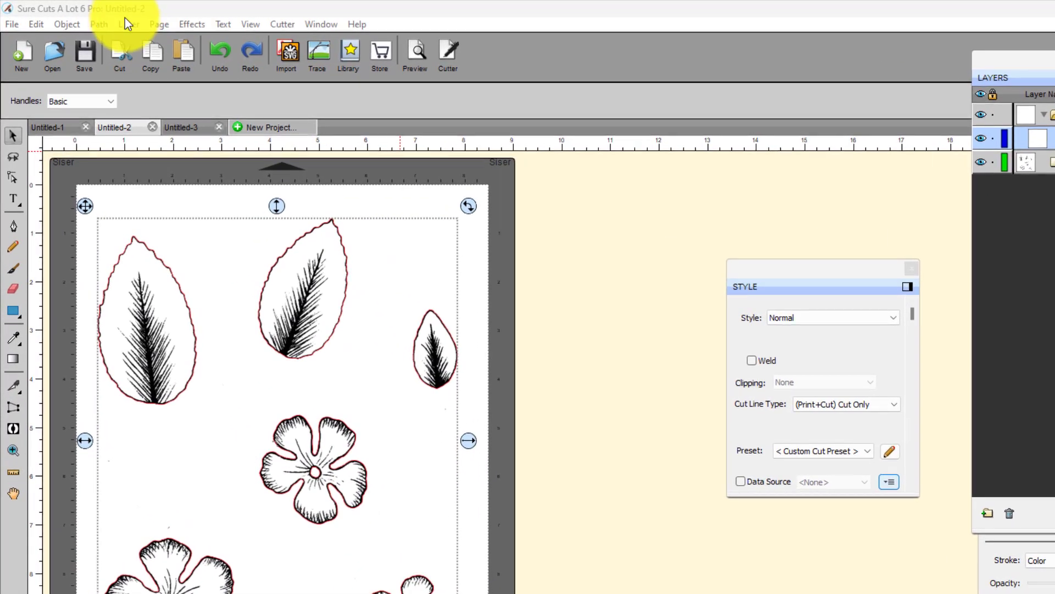
Step: Simplify the merged outline paths with a threshold of 50, comparing the input and output in an enlarged preview
click(100, 26)
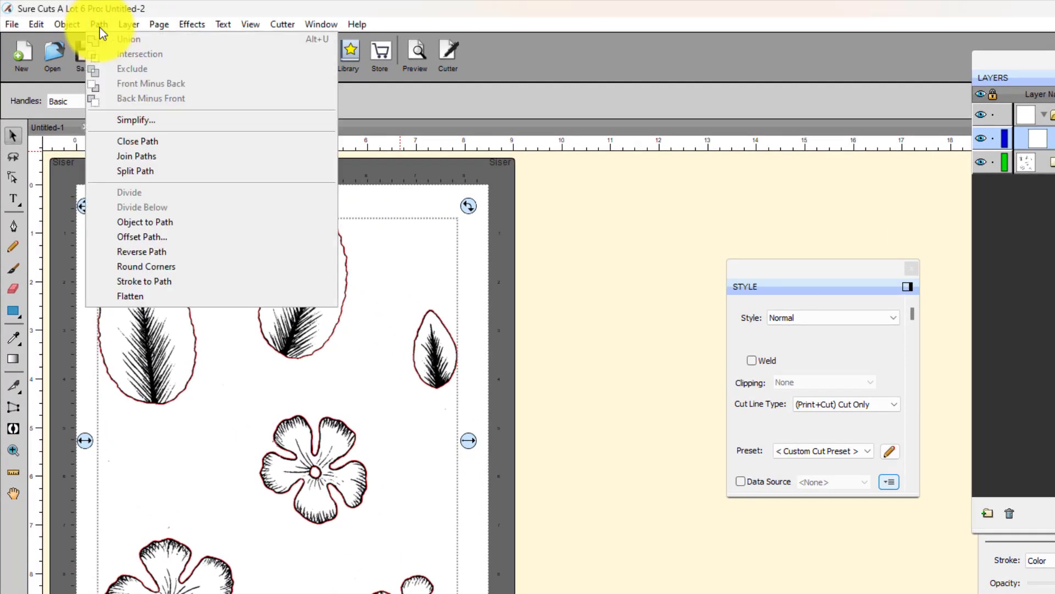
click(136, 121)
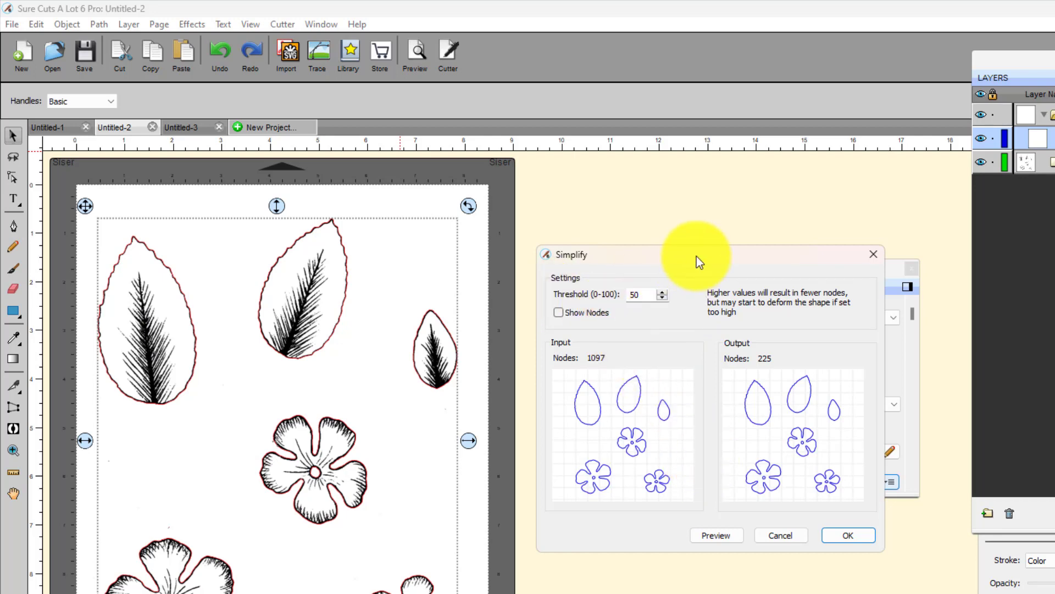
drag(697, 256, 651, 102)
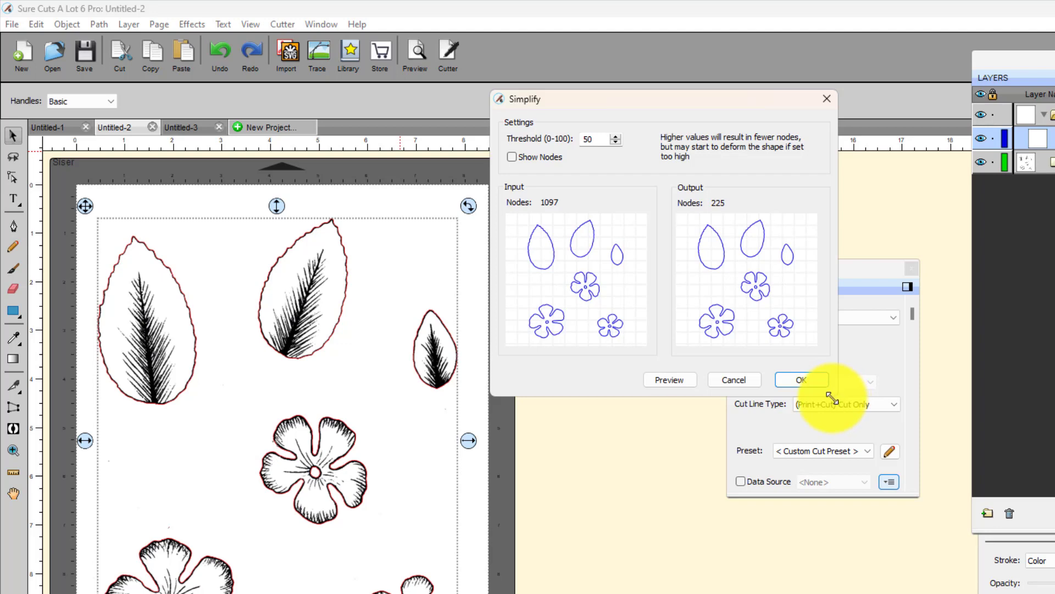
drag(836, 394, 1011, 590)
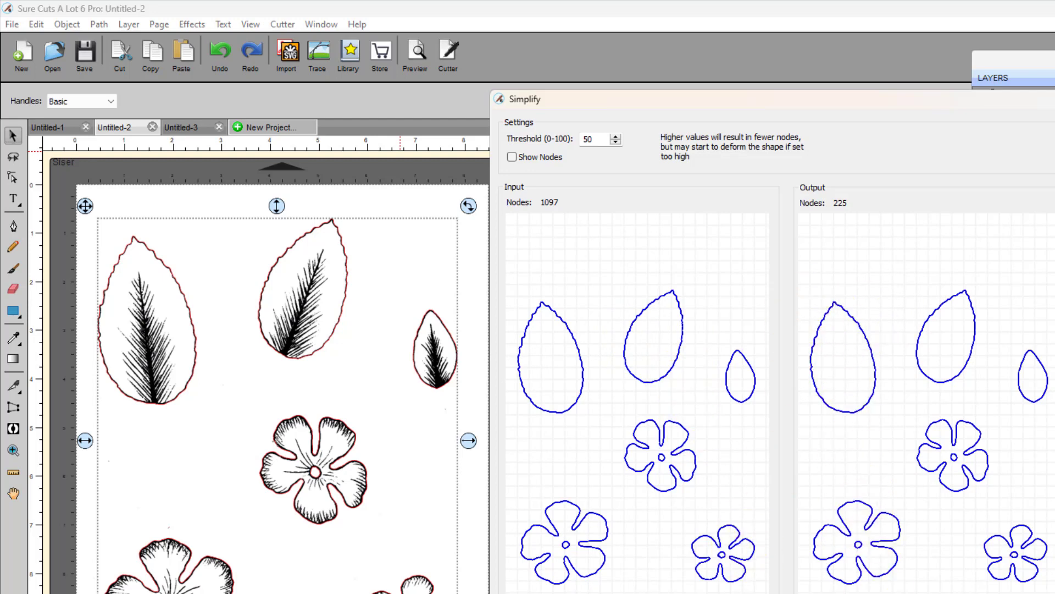
key(Return)
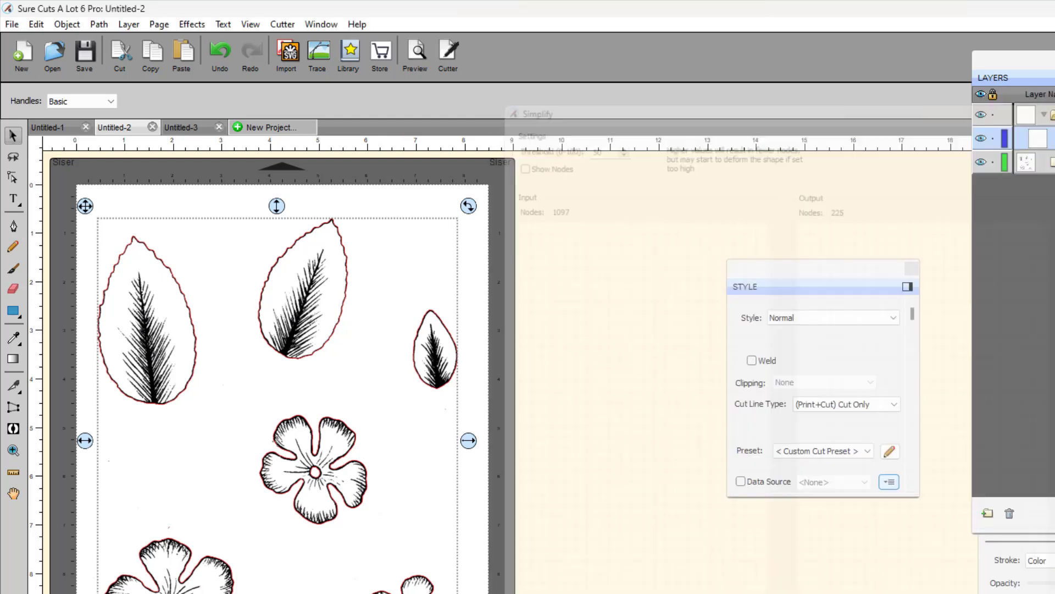
drag(850, 280, 716, 239)
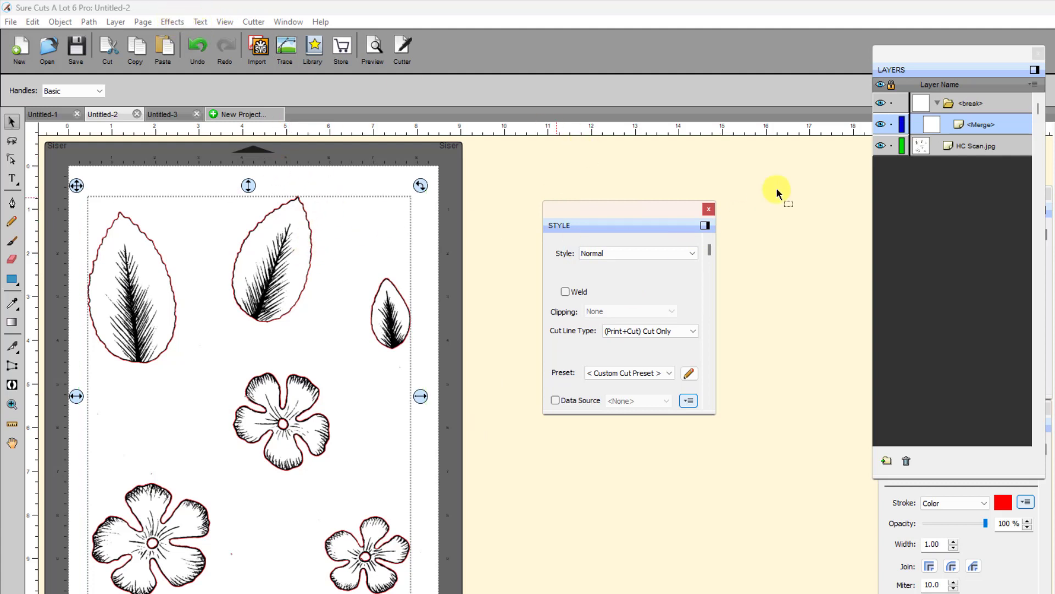
Step: Create a rounded 0.050 in shadow layer around the <Merge> outlines with Blackout Shadow and Print+Cut Outline enabled
click(971, 134)
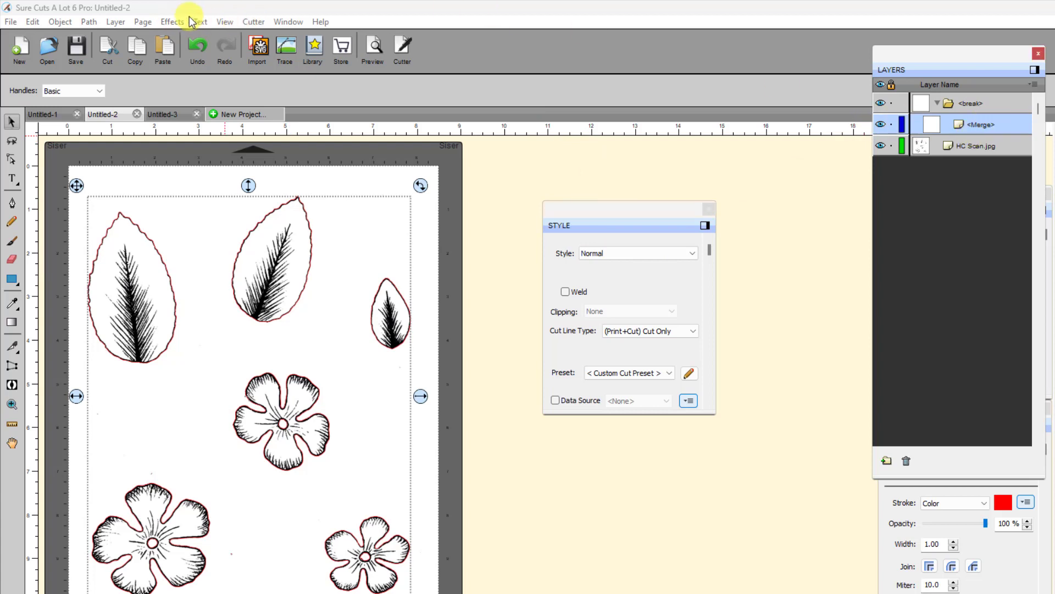
click(173, 21)
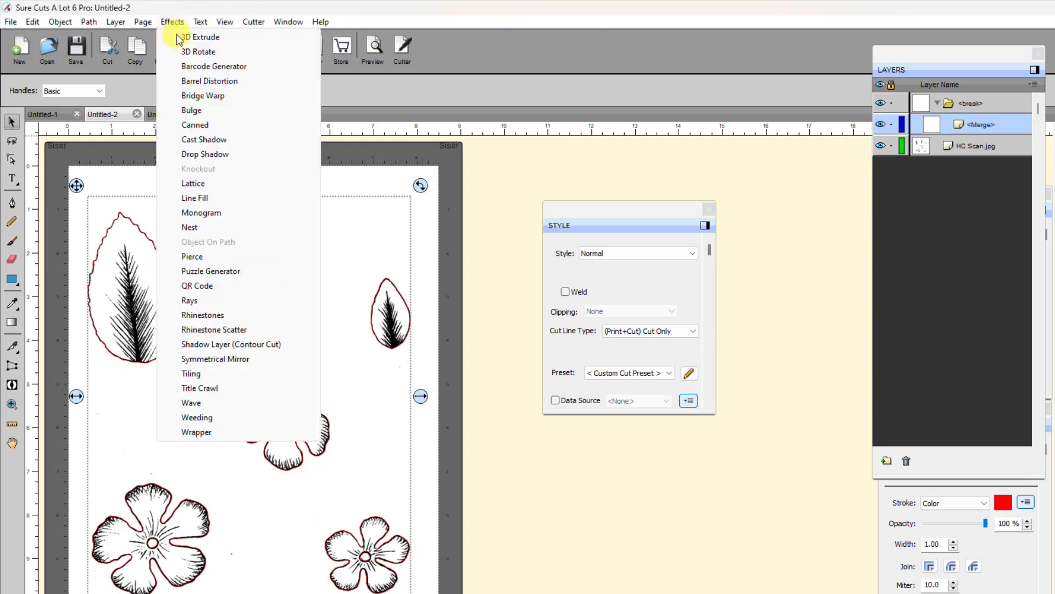
click(221, 344)
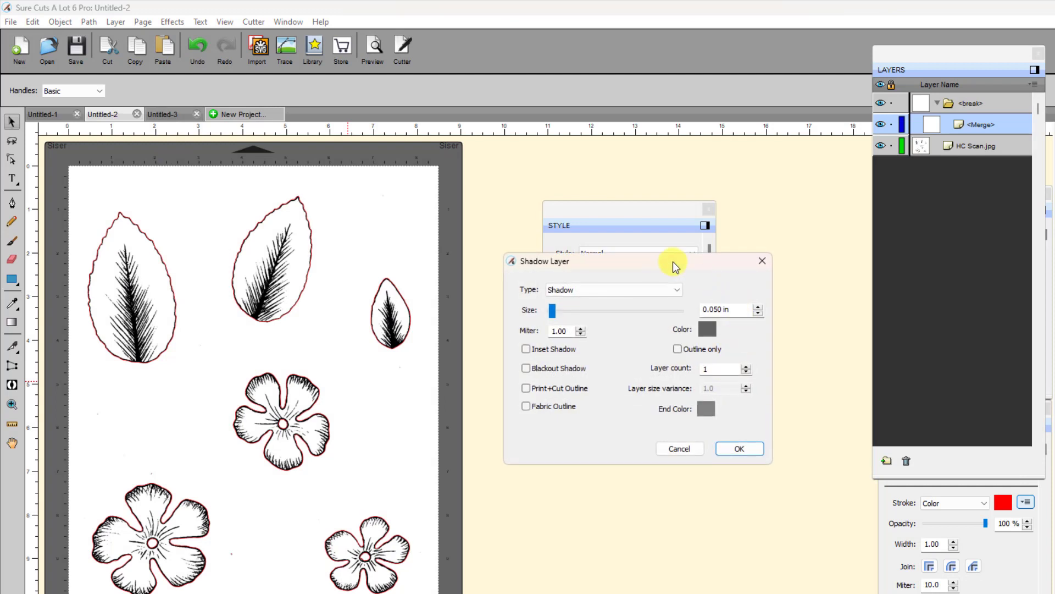
drag(669, 264, 636, 172)
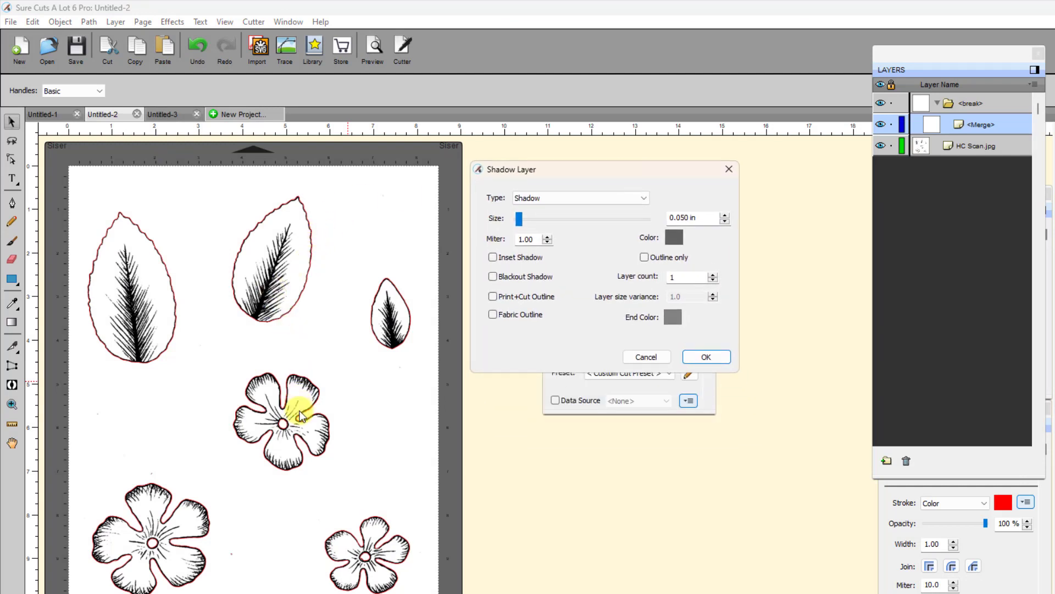
click(492, 278)
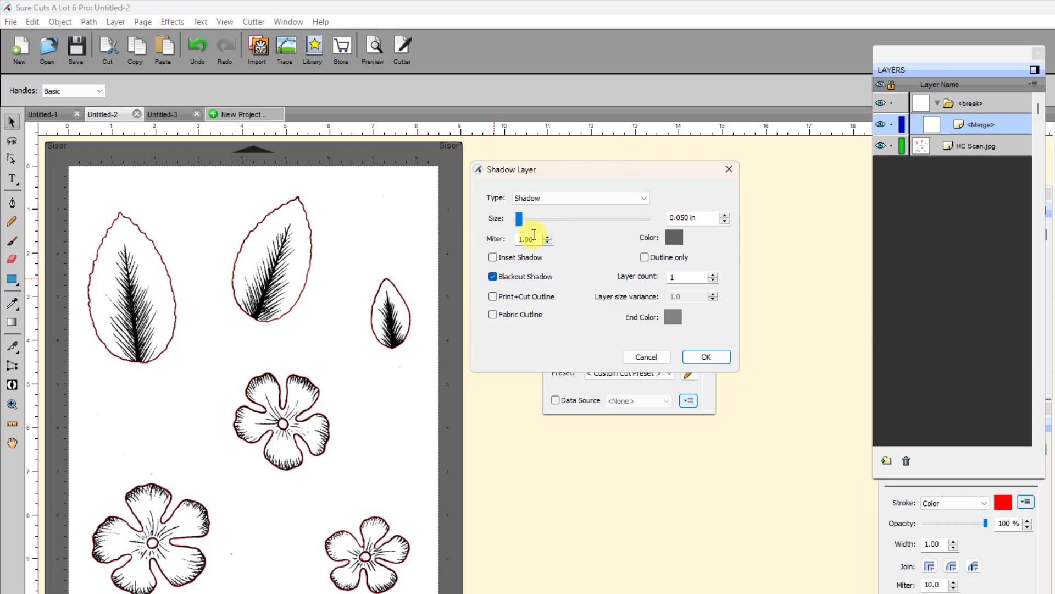
click(648, 199)
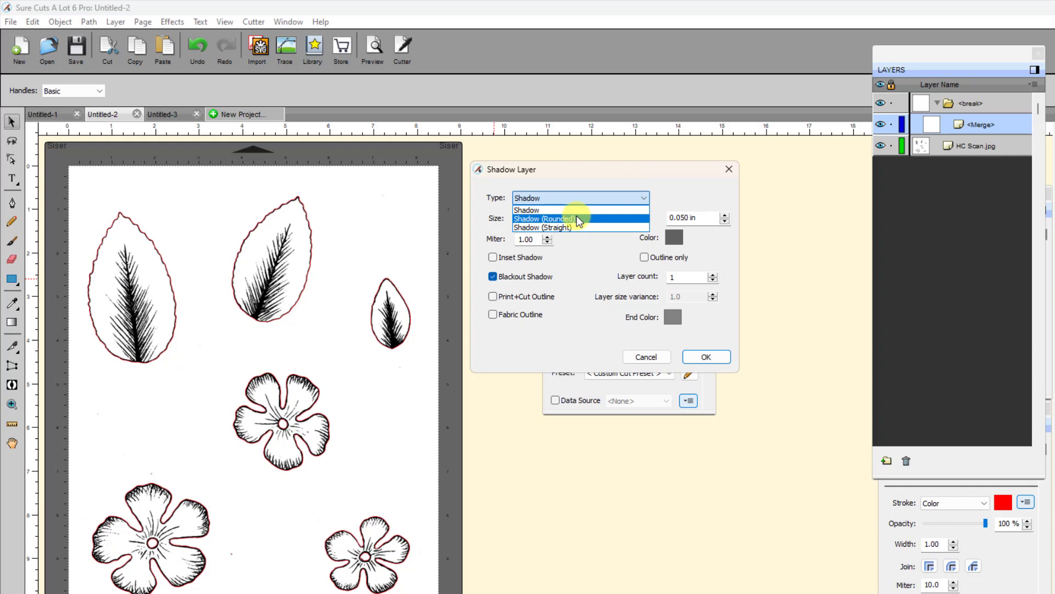
click(576, 218)
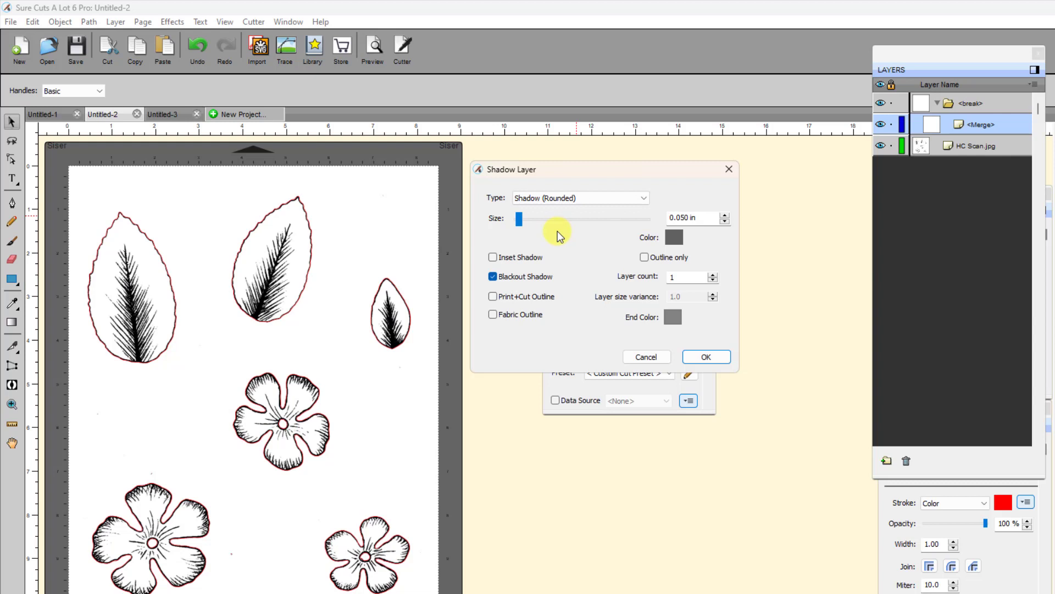
click(493, 297)
click(707, 357)
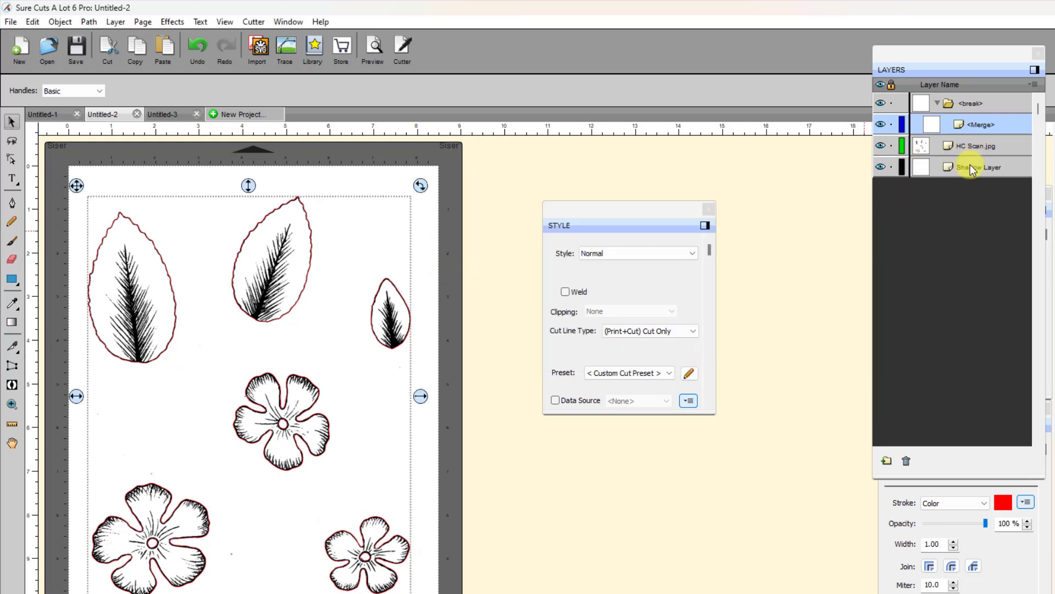
Step: Move Shadow Layer above the <break> group in the layer order and hide the <Merge> layer
mouse_move(971, 165)
mouse_down()
mouse_move(956, 167)
mouse_move(961, 105)
mouse_move(965, 113)
mouse_move(941, 98)
mouse_up()
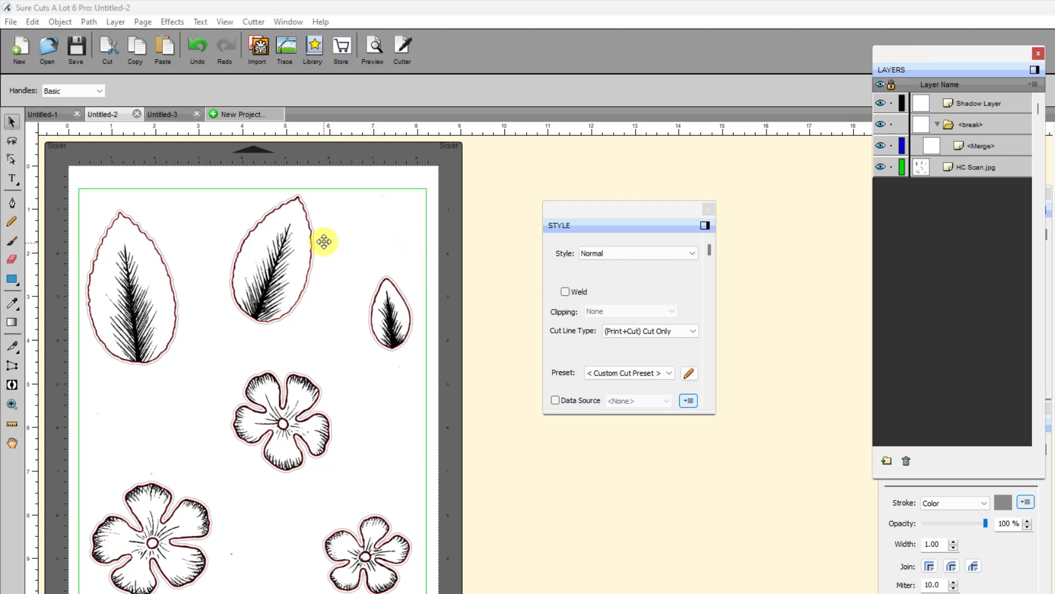
click(973, 146)
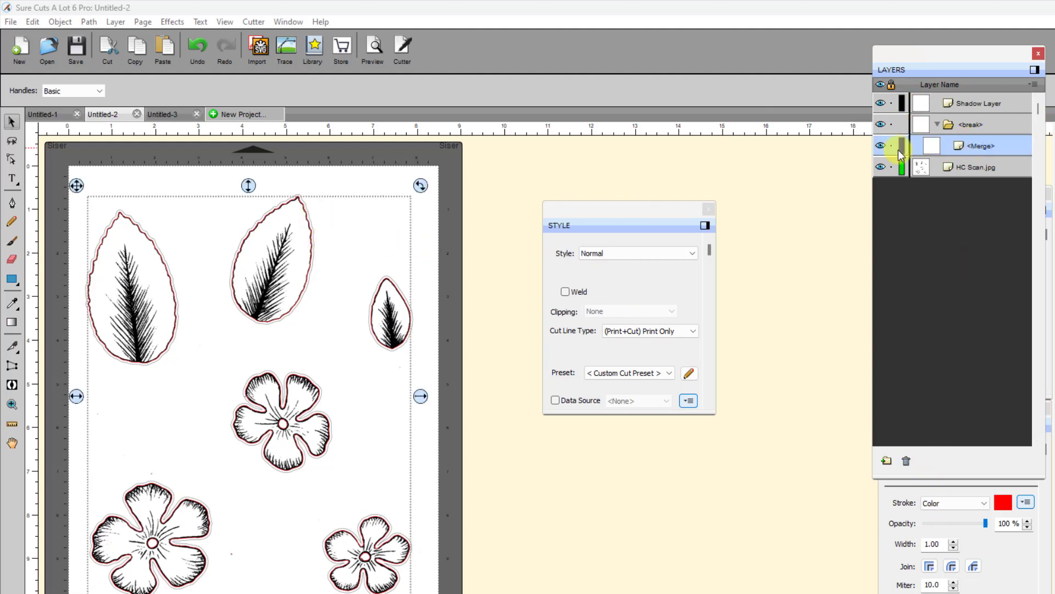
click(880, 147)
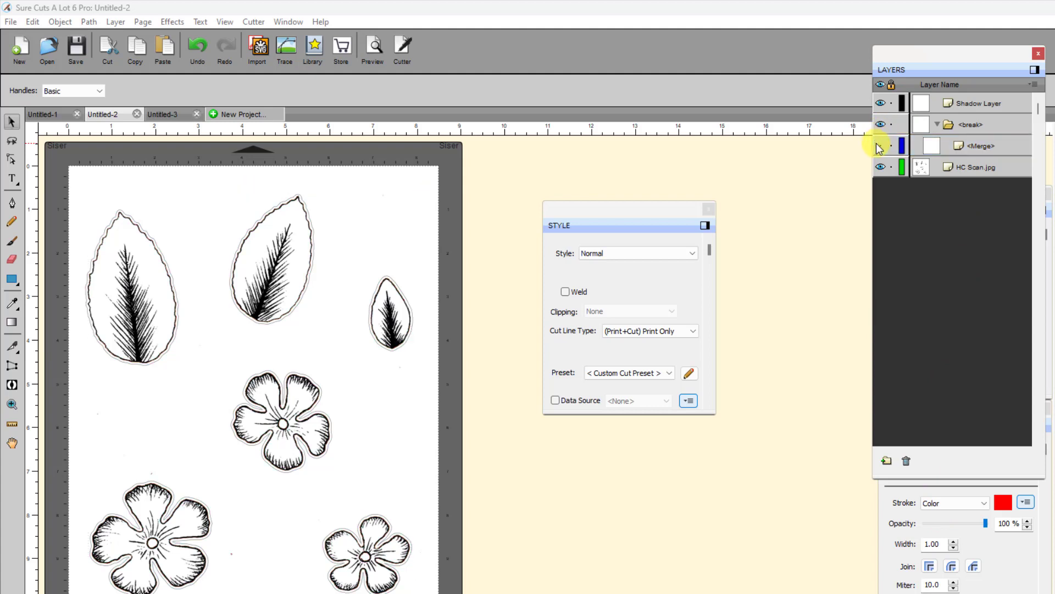